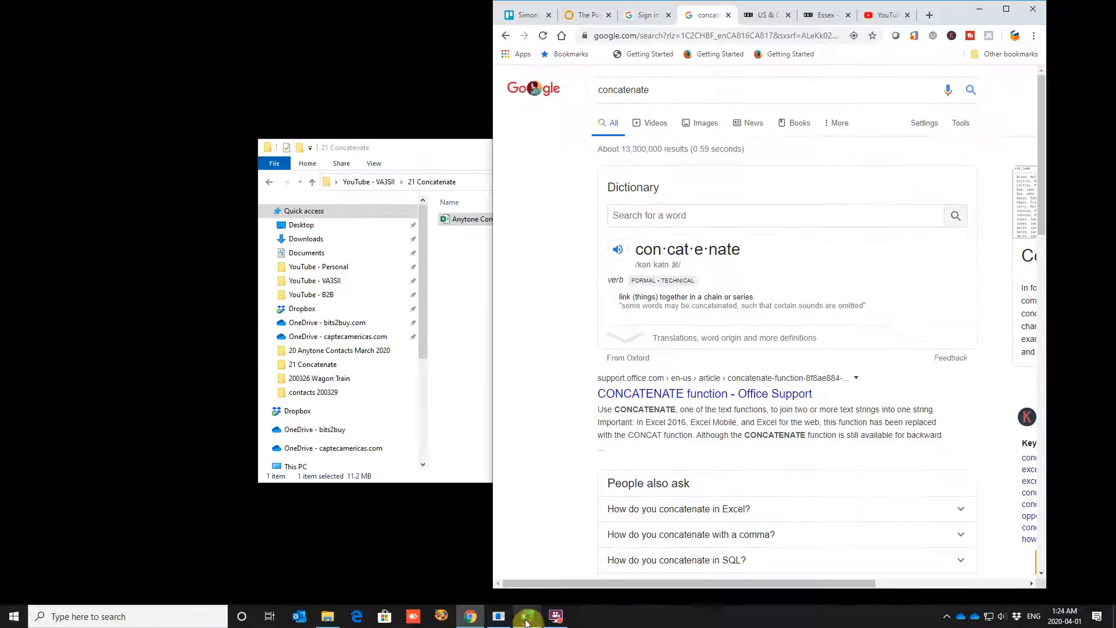
Examine the name columns of the Anytone contacts sheet in Excel with column C widened, and close the file without saving
click(525, 618)
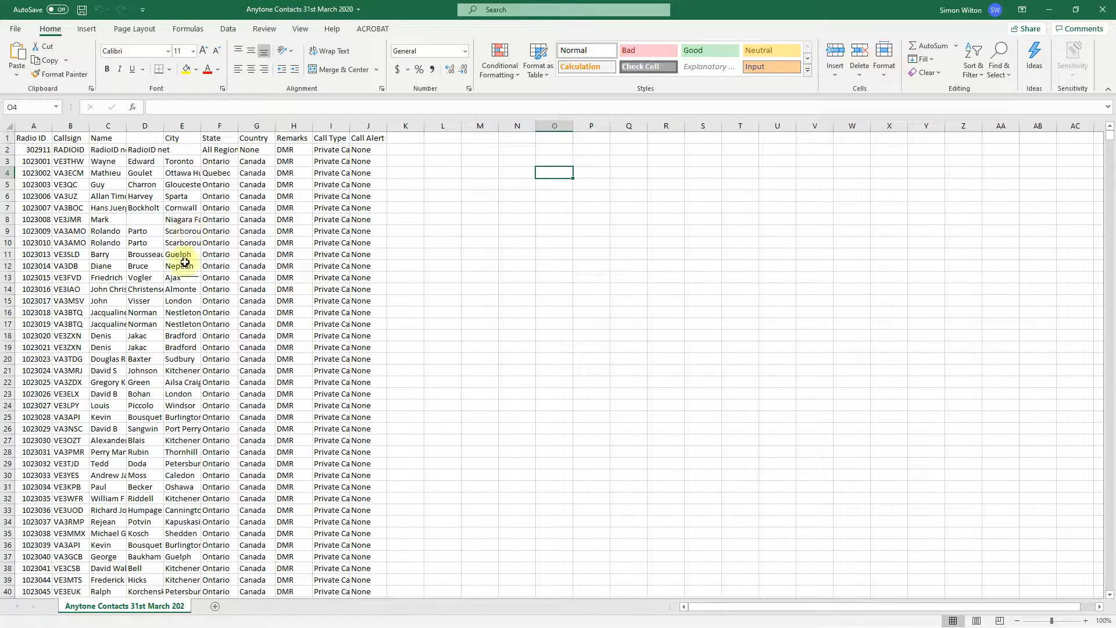
drag(126, 125, 193, 138)
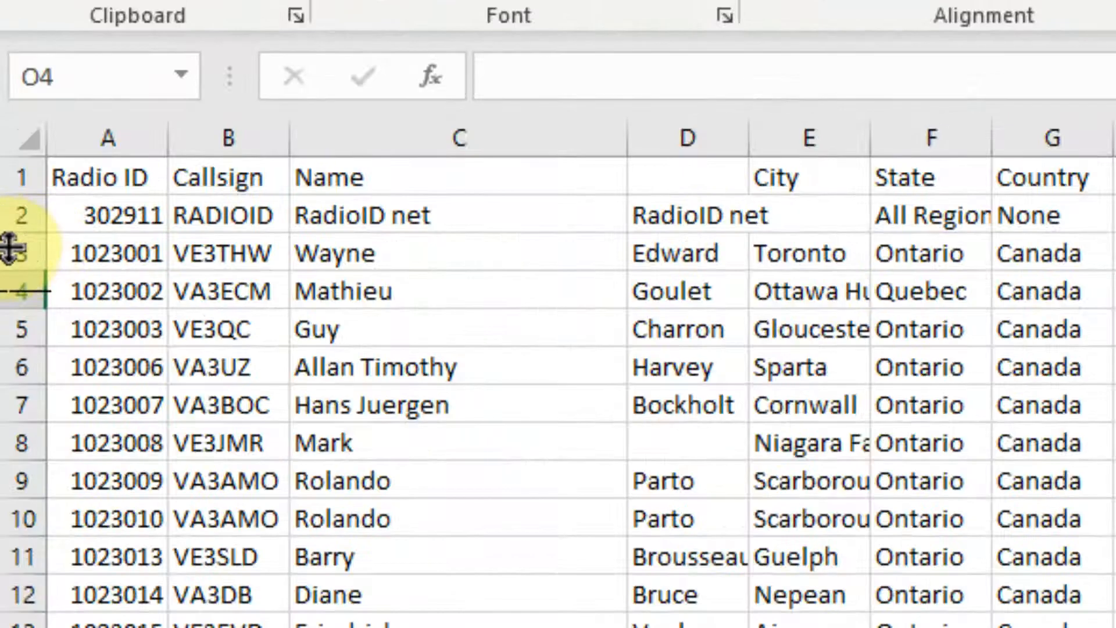
click(7, 254)
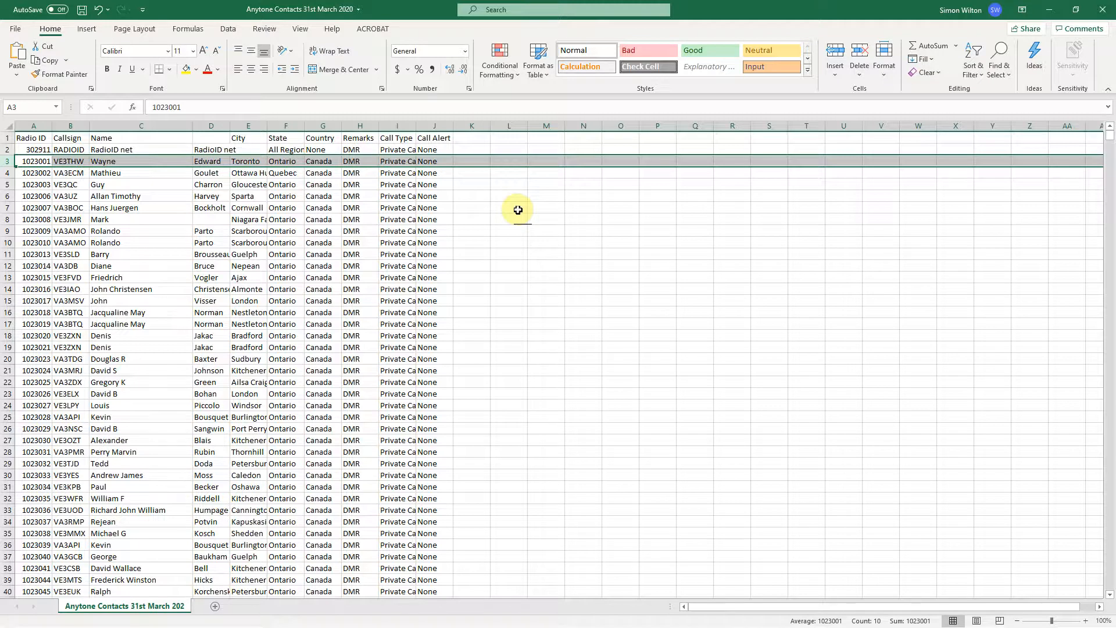
click(1107, 11)
click(566, 343)
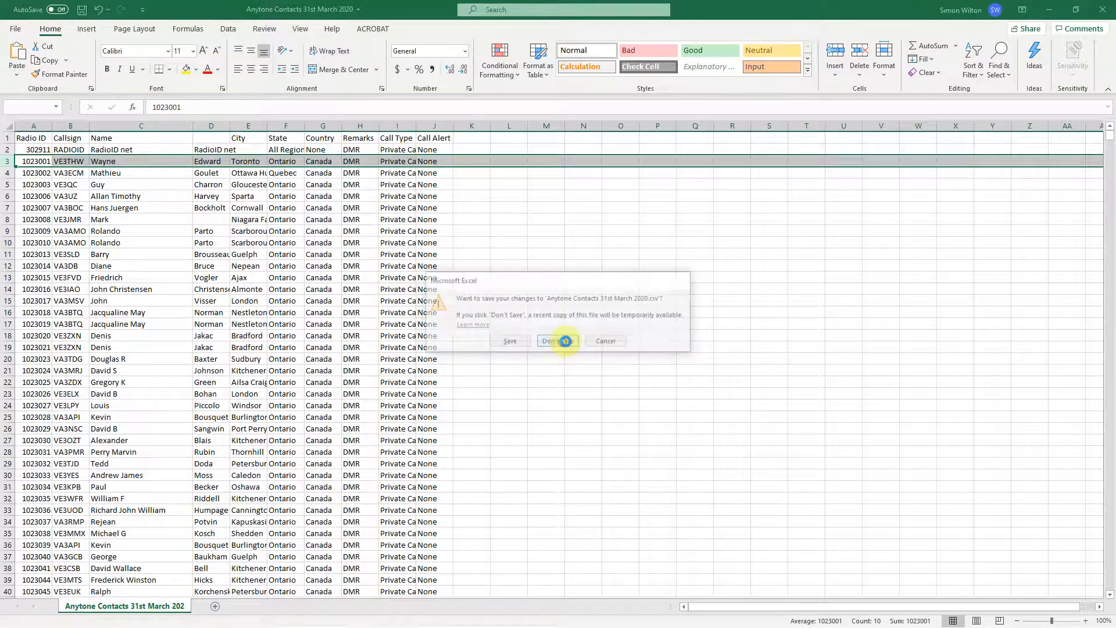
Close the web browser window and return to the 21 Concatenate folder
click(476, 418)
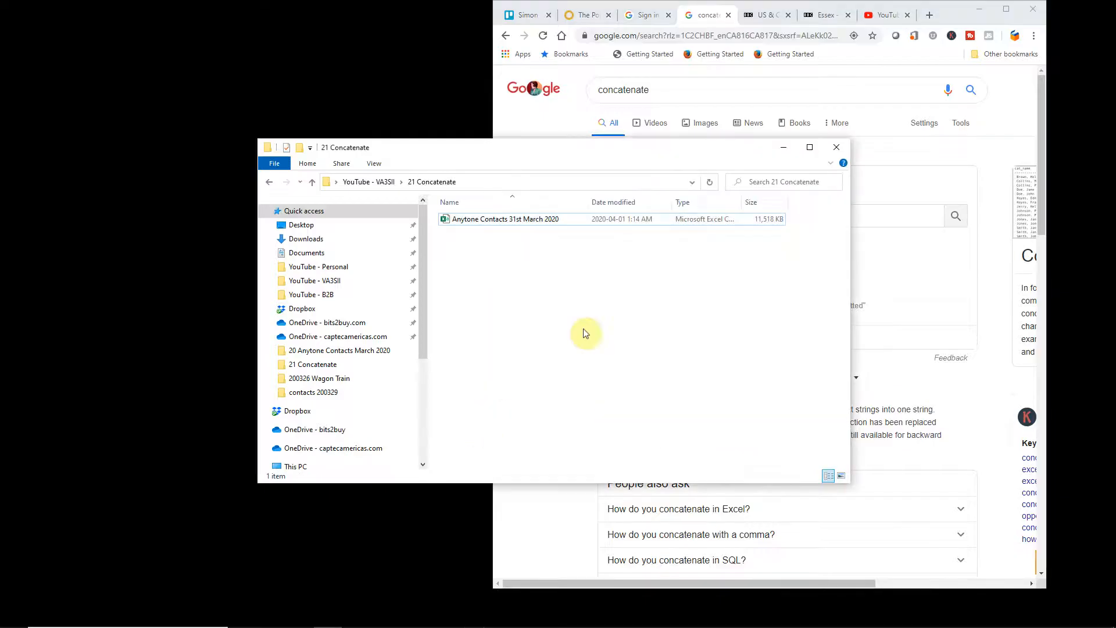
click(1037, 8)
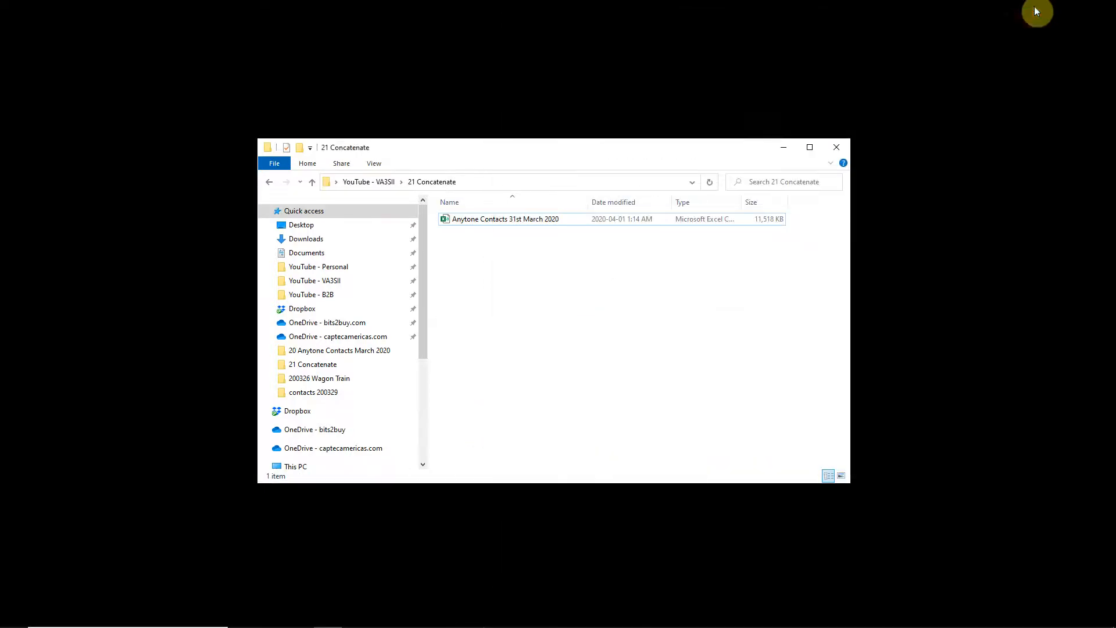
click(504, 223)
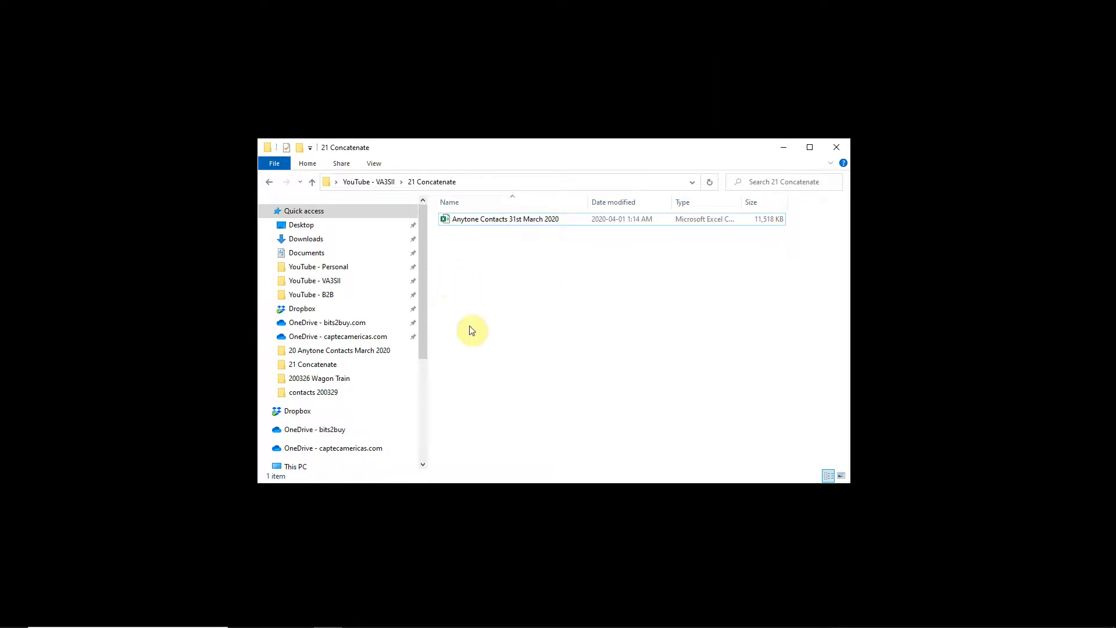
Create a Microsoft Access database with the default name in the 21 Concatenate folder, and open it with its content enabled
right_click(469, 268)
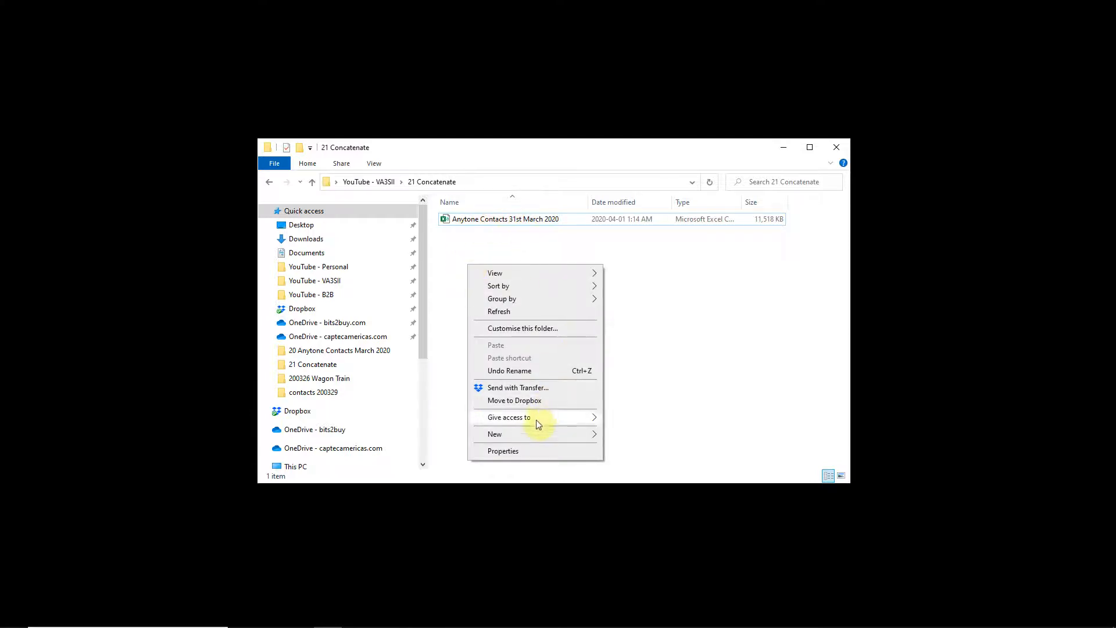
mouse_move(535, 434)
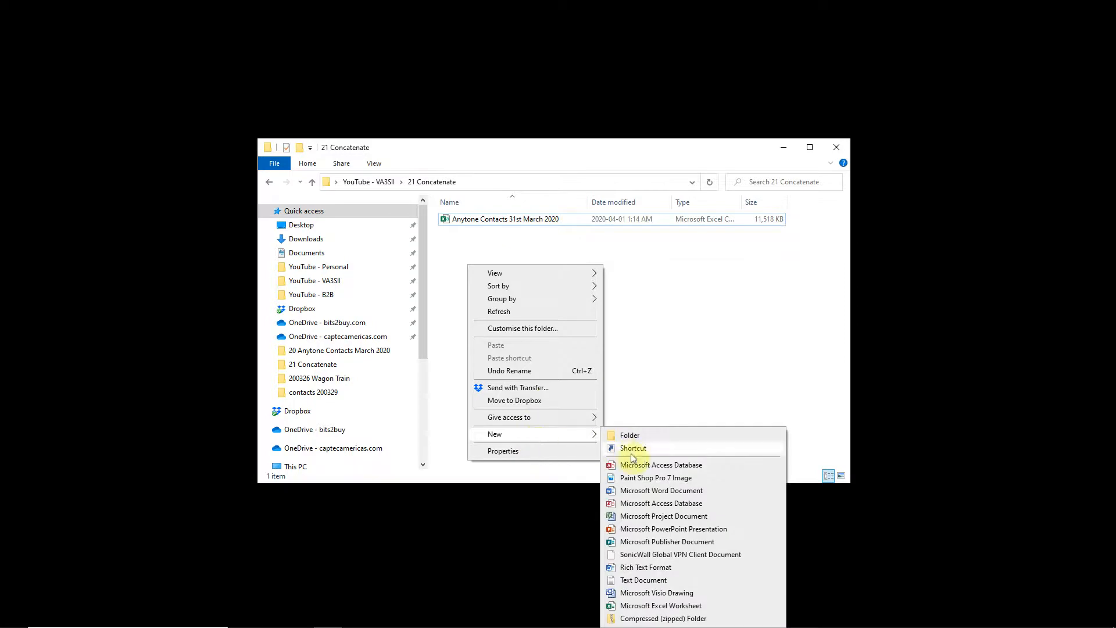
click(662, 468)
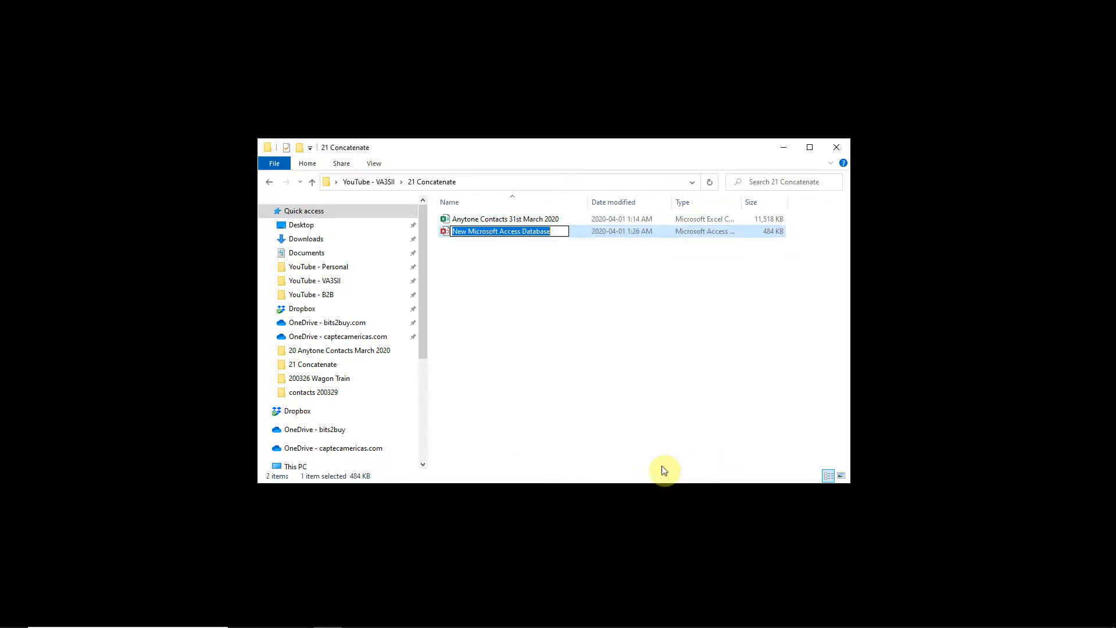
key(Return)
key(Return)
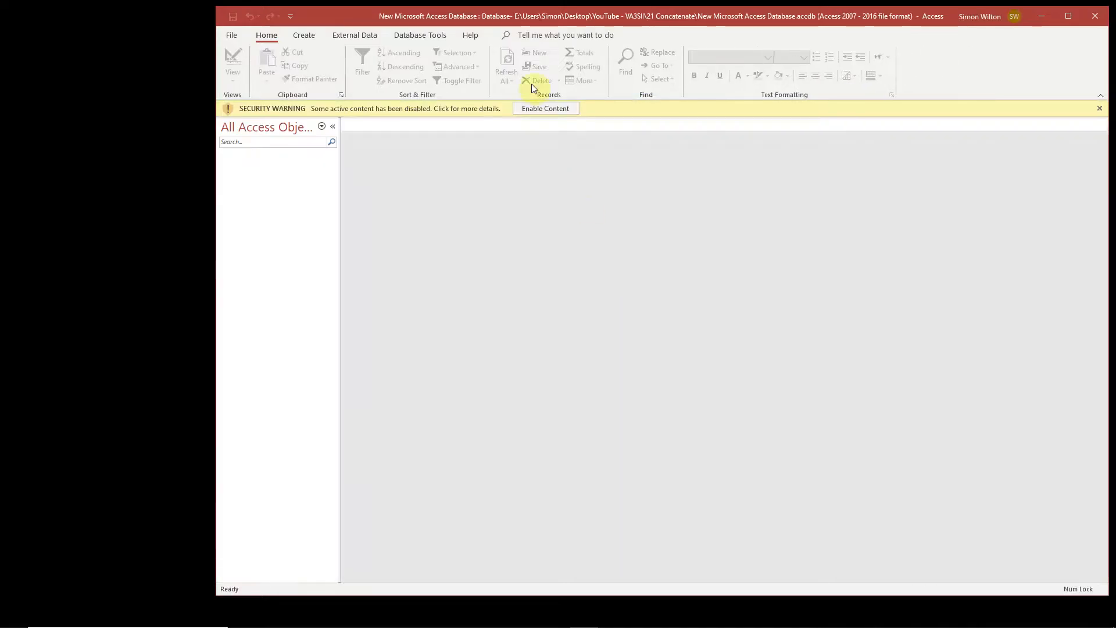
click(552, 112)
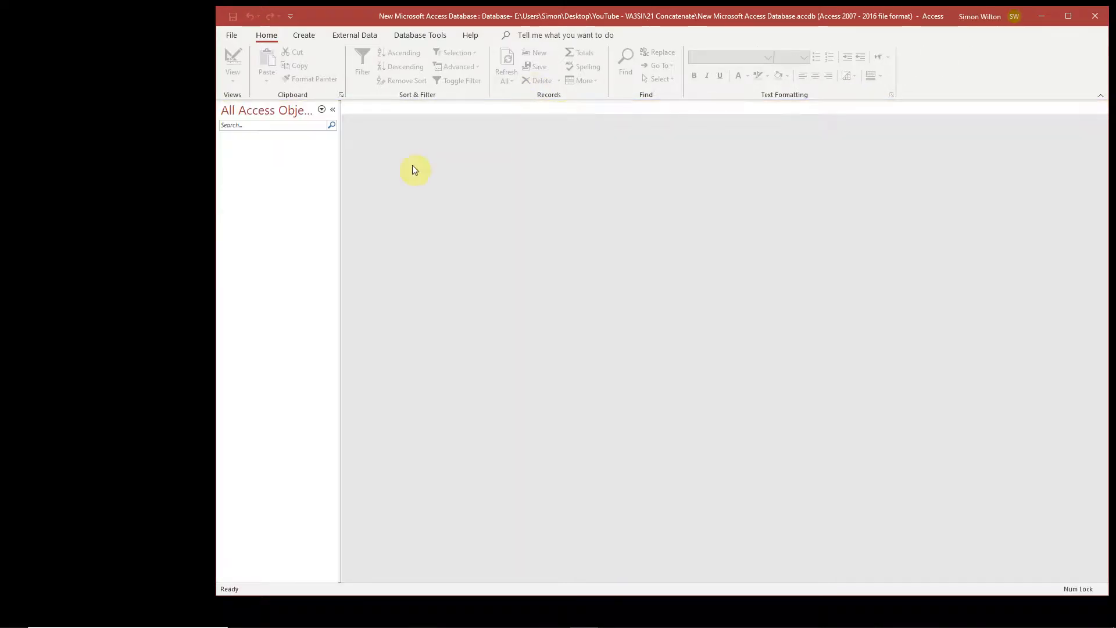
click(355, 36)
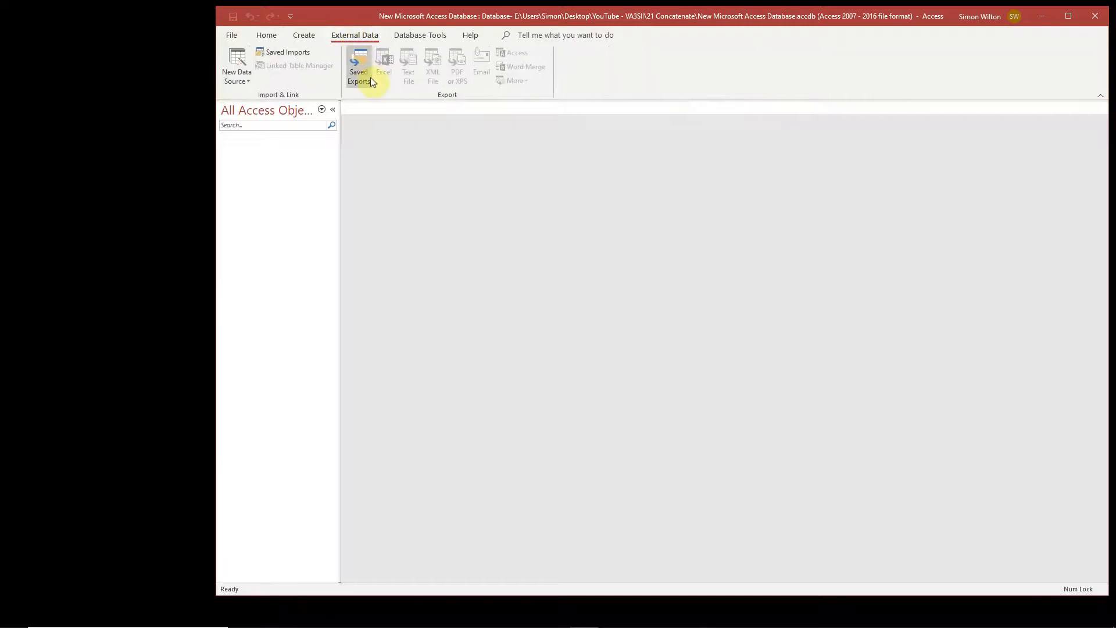
click(239, 79)
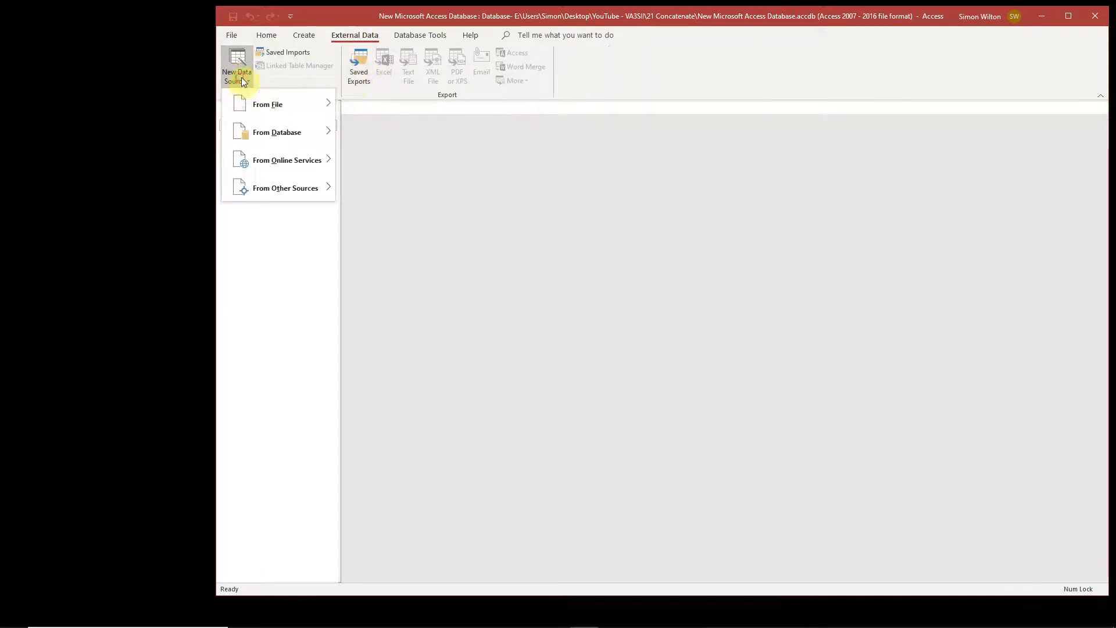
mouse_move(262, 113)
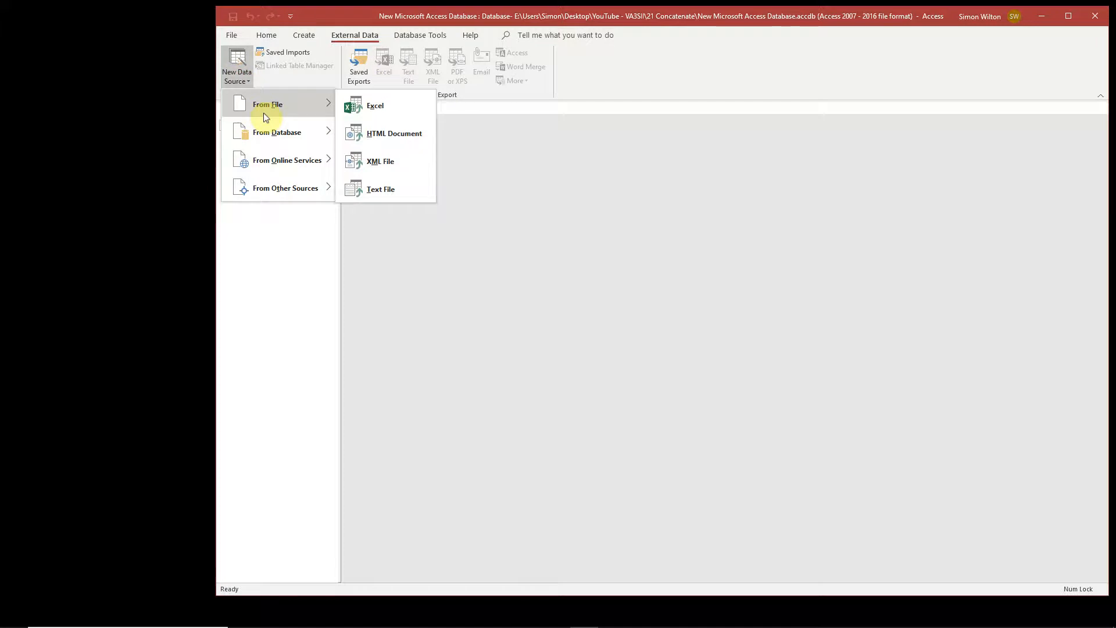
click(388, 109)
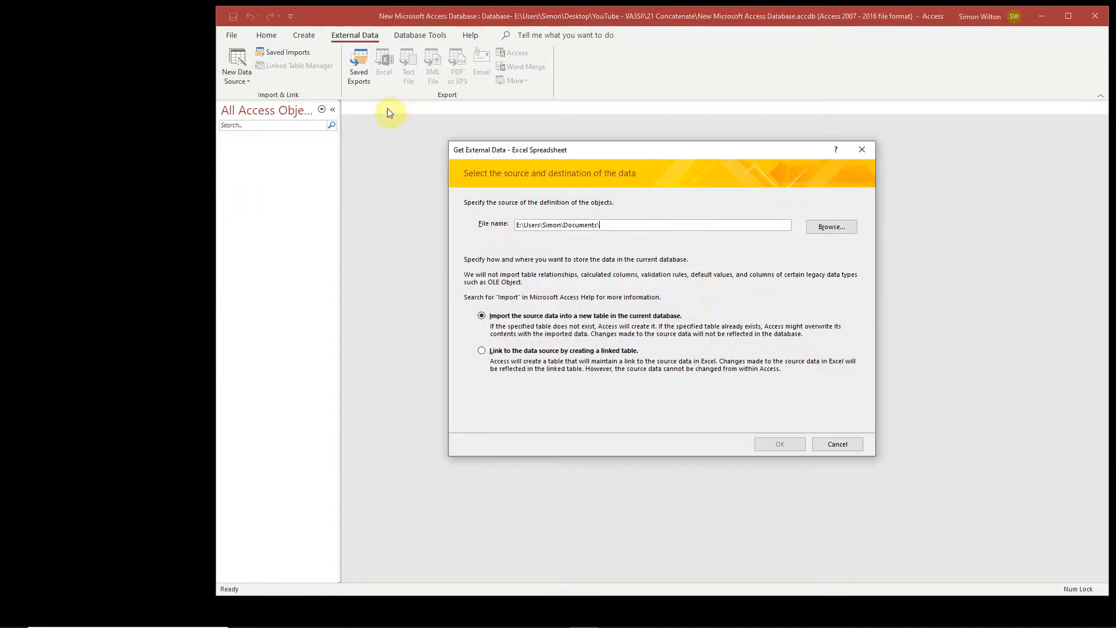
click(831, 228)
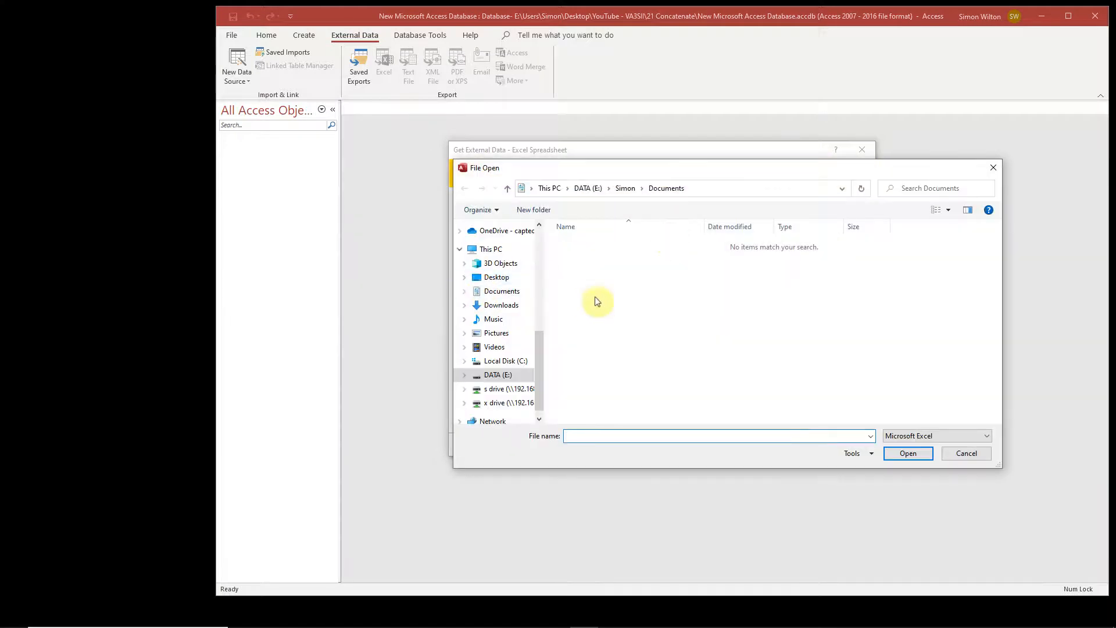
click(496, 278)
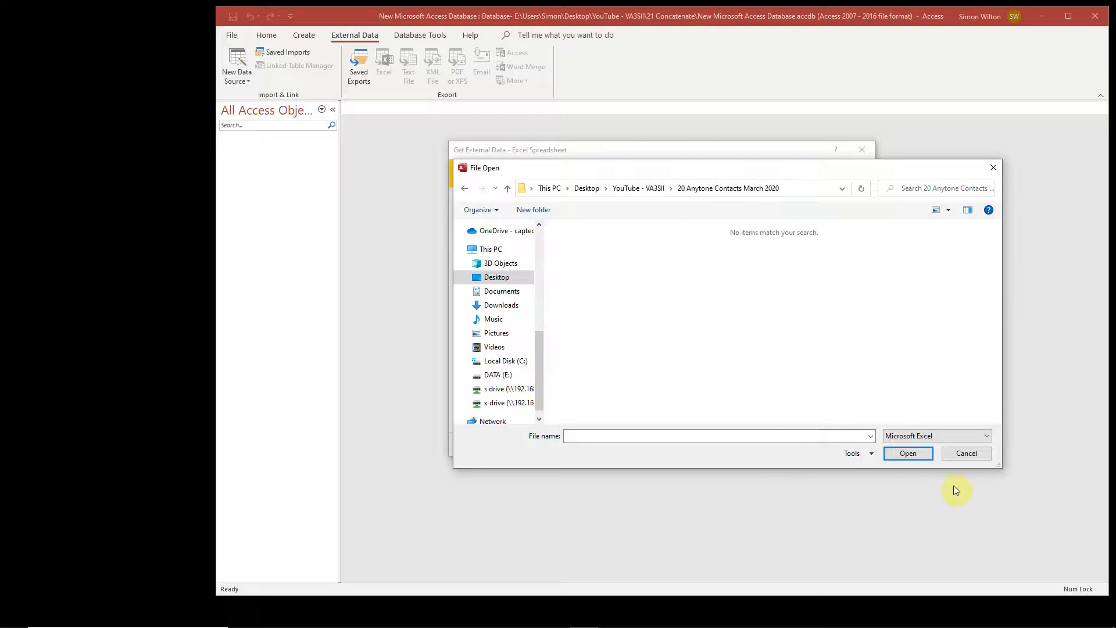
click(965, 453)
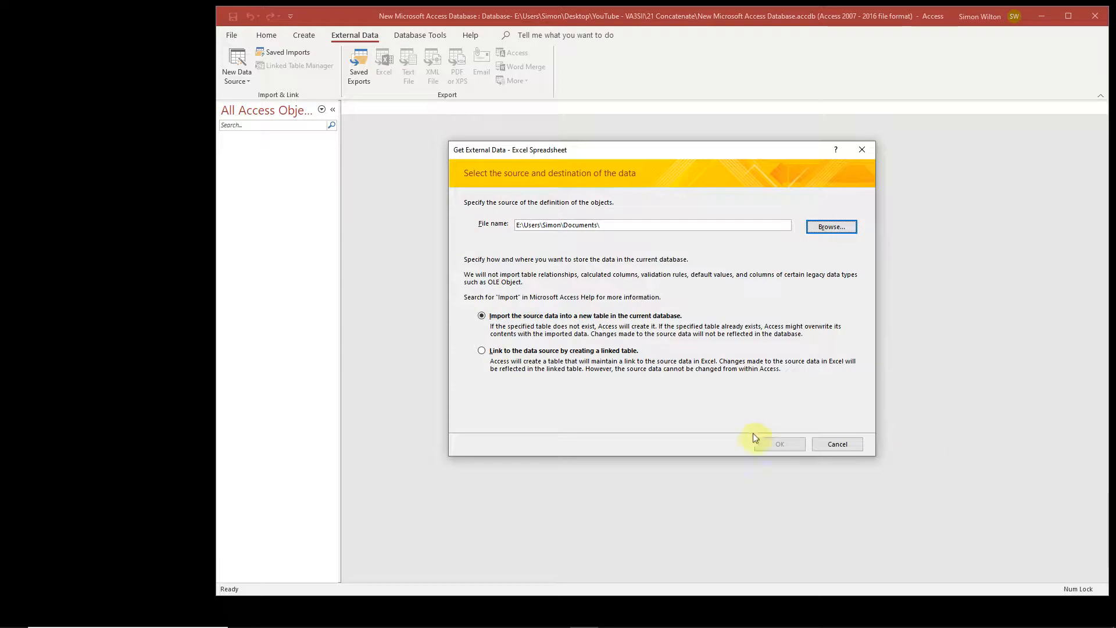
click(834, 446)
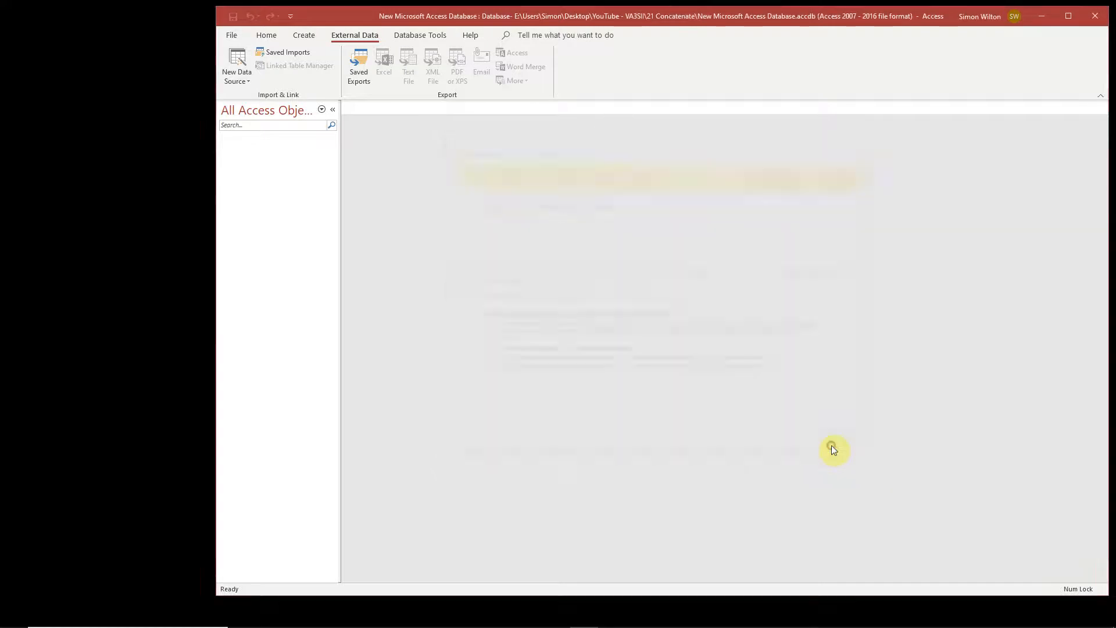
Use Excel to save the Anytone Contacts 31st March 2020 CSV file as an Excel workbook in the same folder, and close it
click(1045, 15)
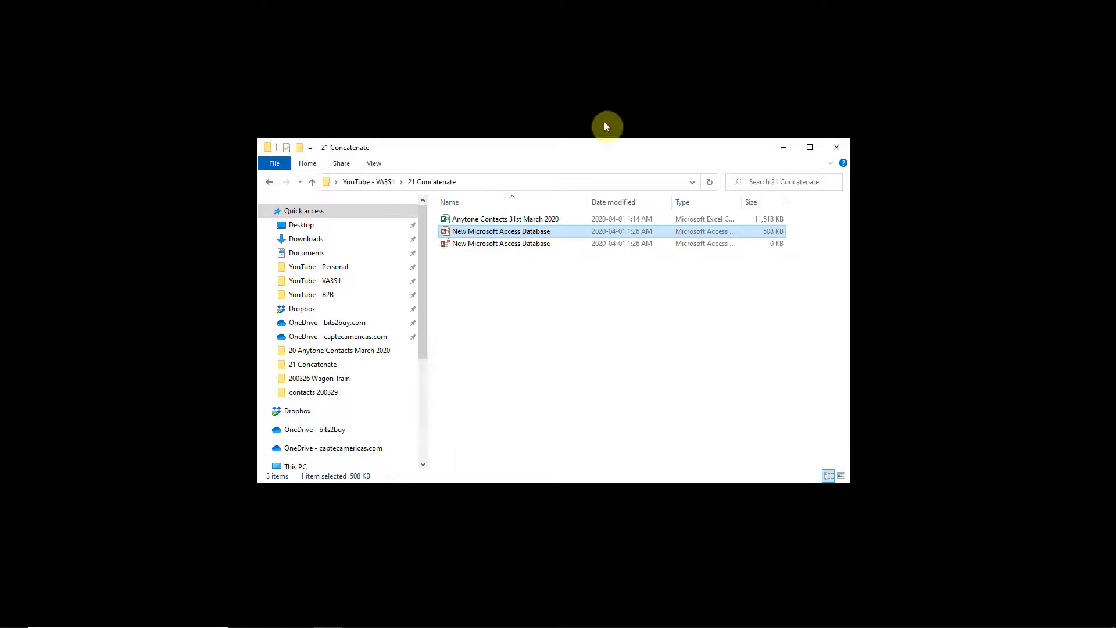
click(501, 221)
double_click(501, 220)
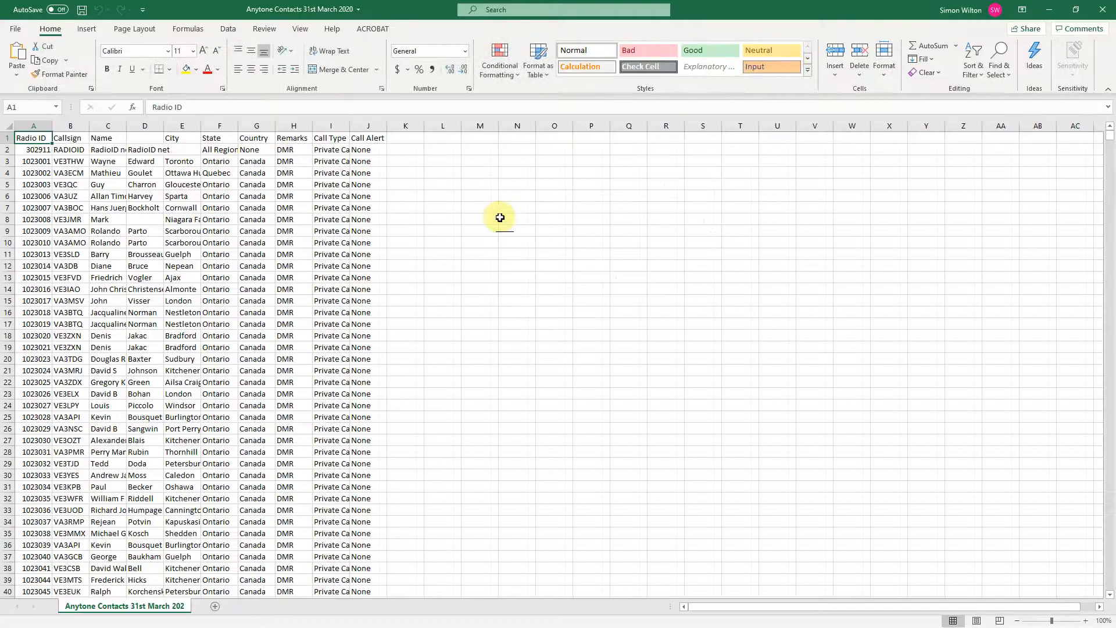
click(18, 29)
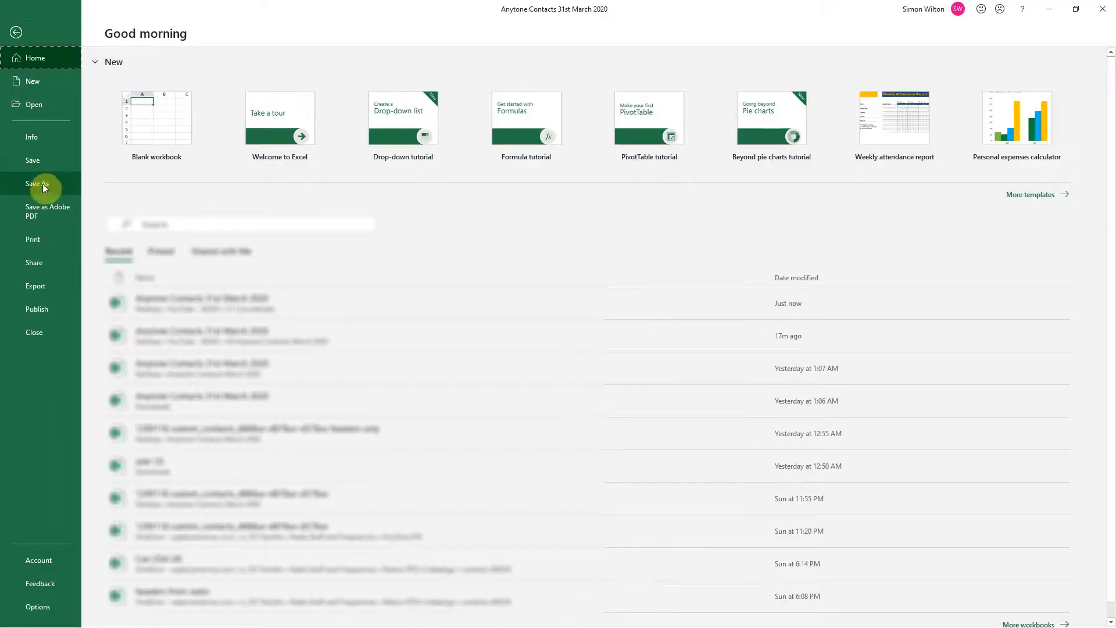
click(43, 175)
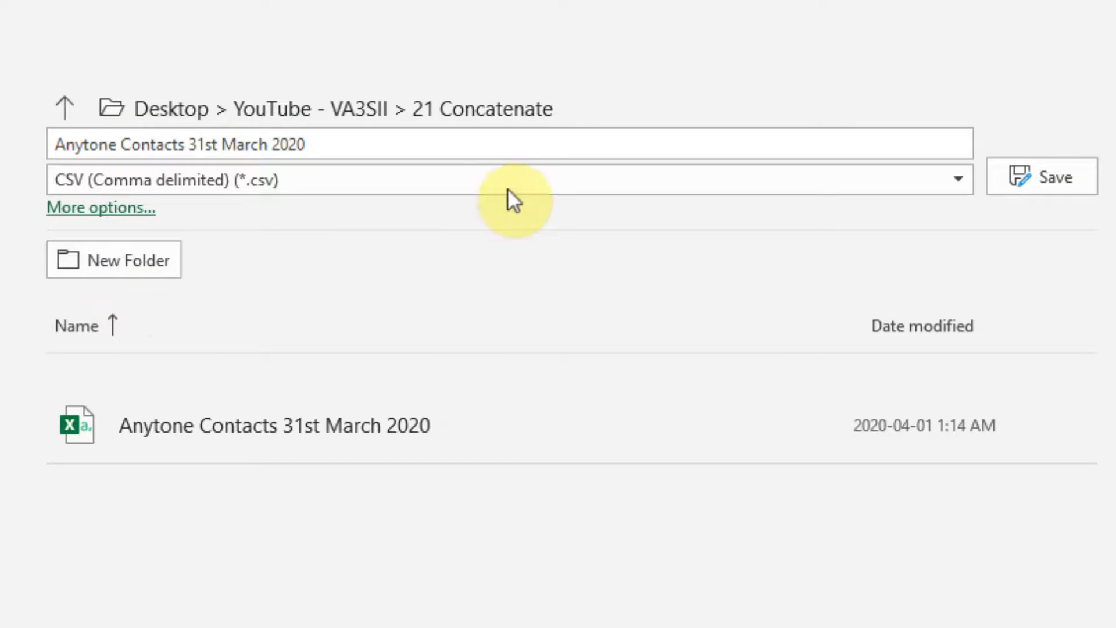
click(512, 186)
click(479, 213)
click(1068, 186)
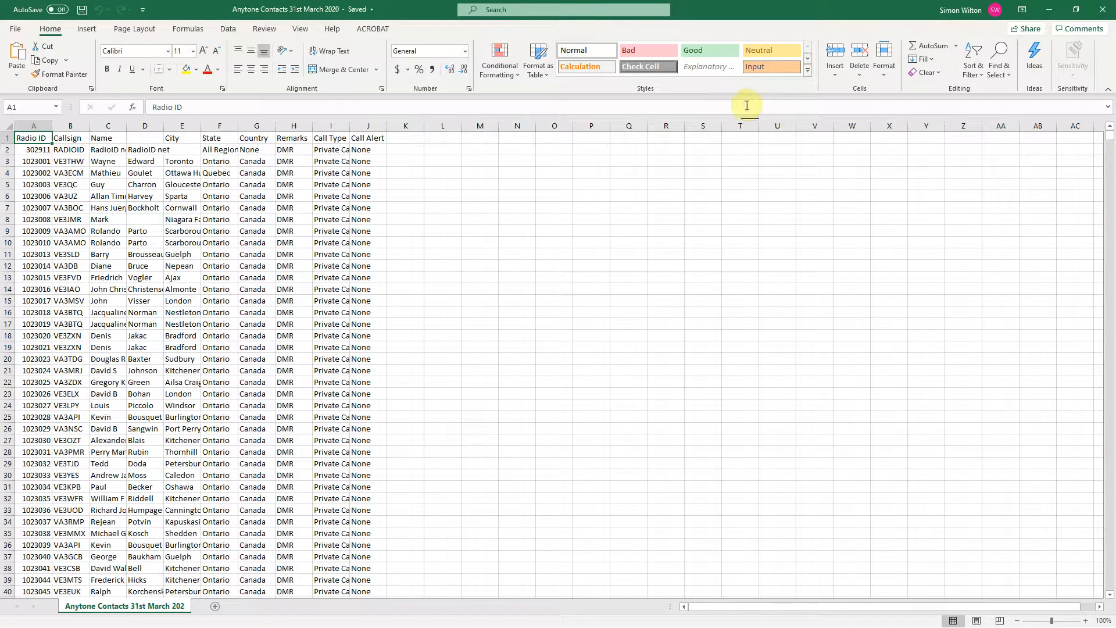
click(1100, 7)
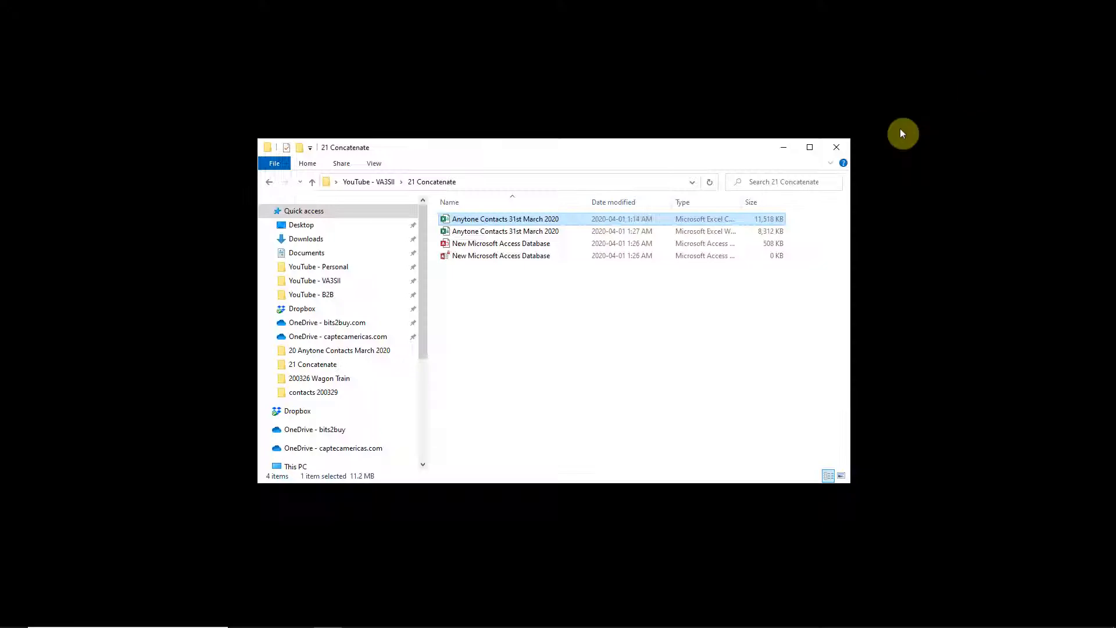
Switch back to the Access database and choose the Anytone Contacts 31st March 2020 workbook from 21 Concatenate as the Excel import source
click(519, 244)
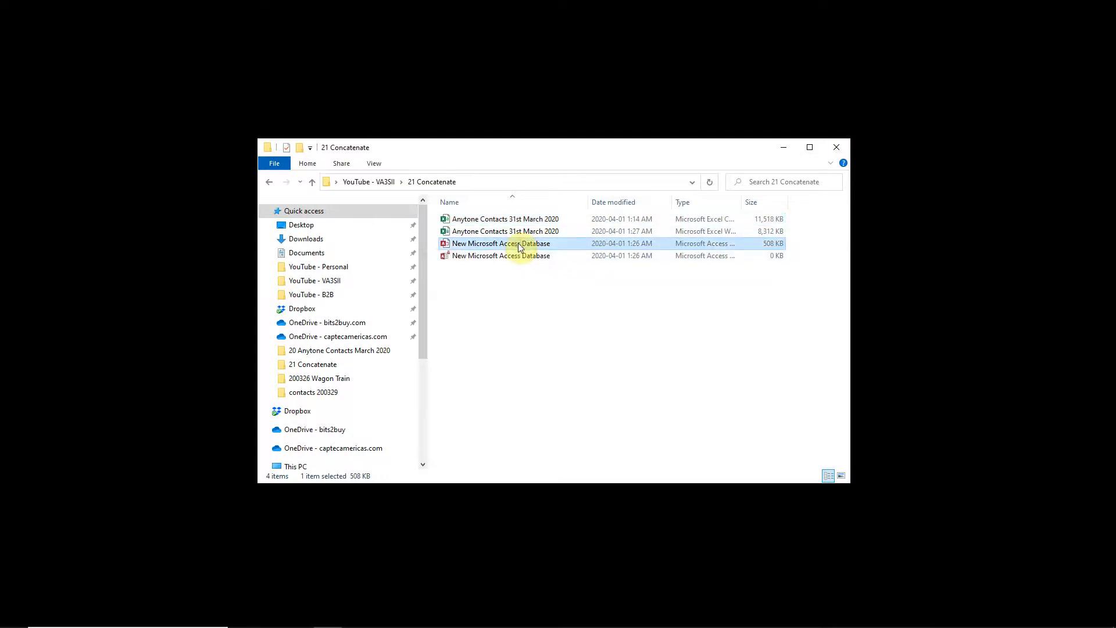
double_click(518, 243)
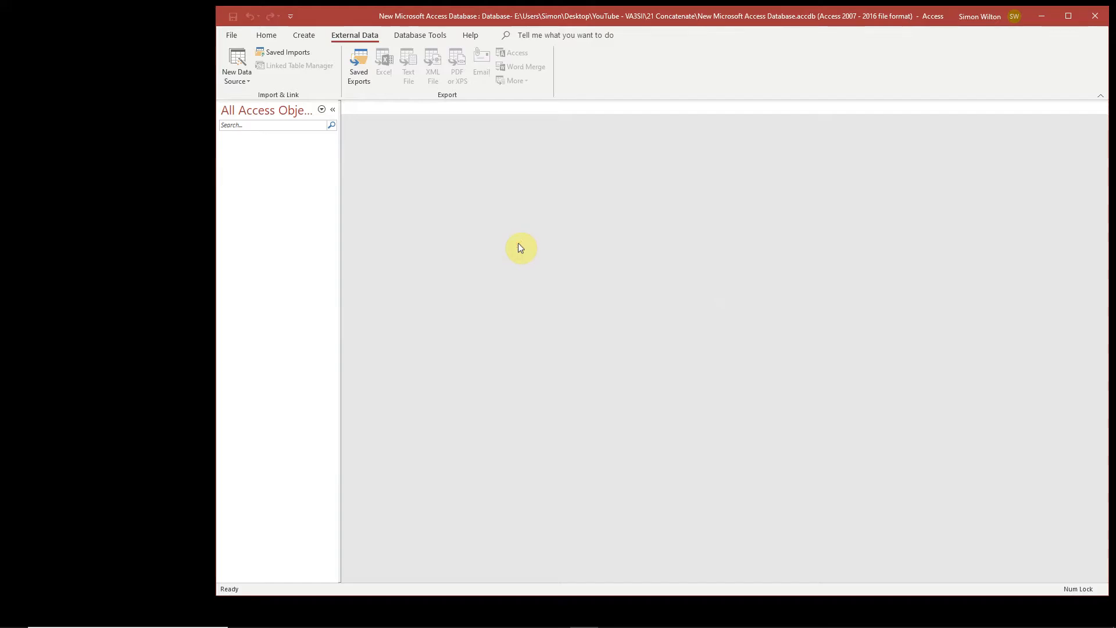
click(240, 75)
mouse_move(268, 105)
click(392, 106)
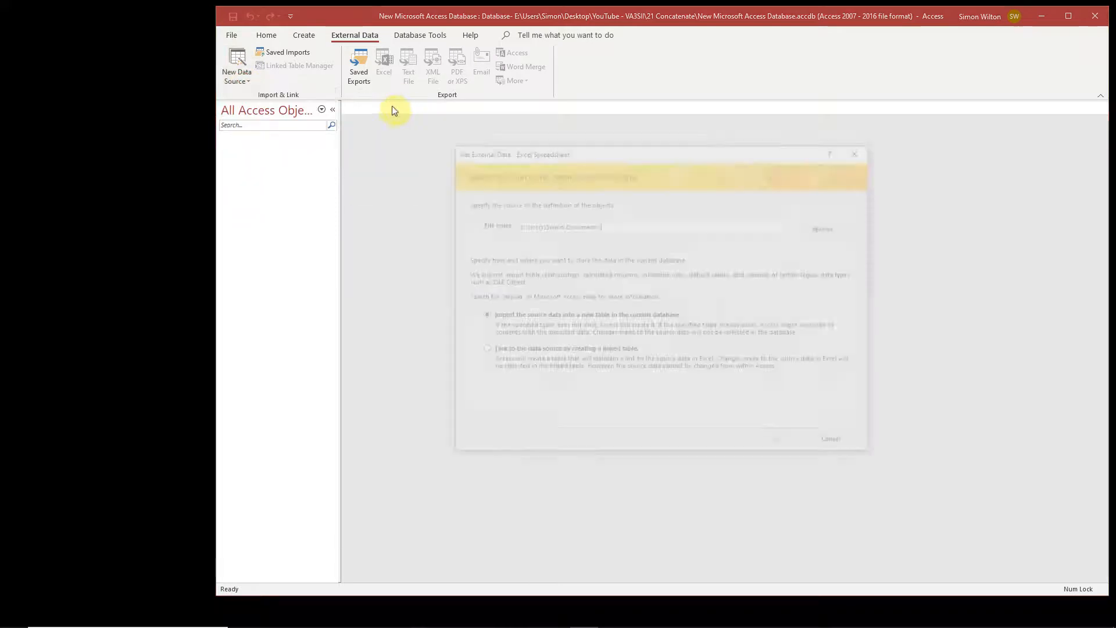
click(829, 228)
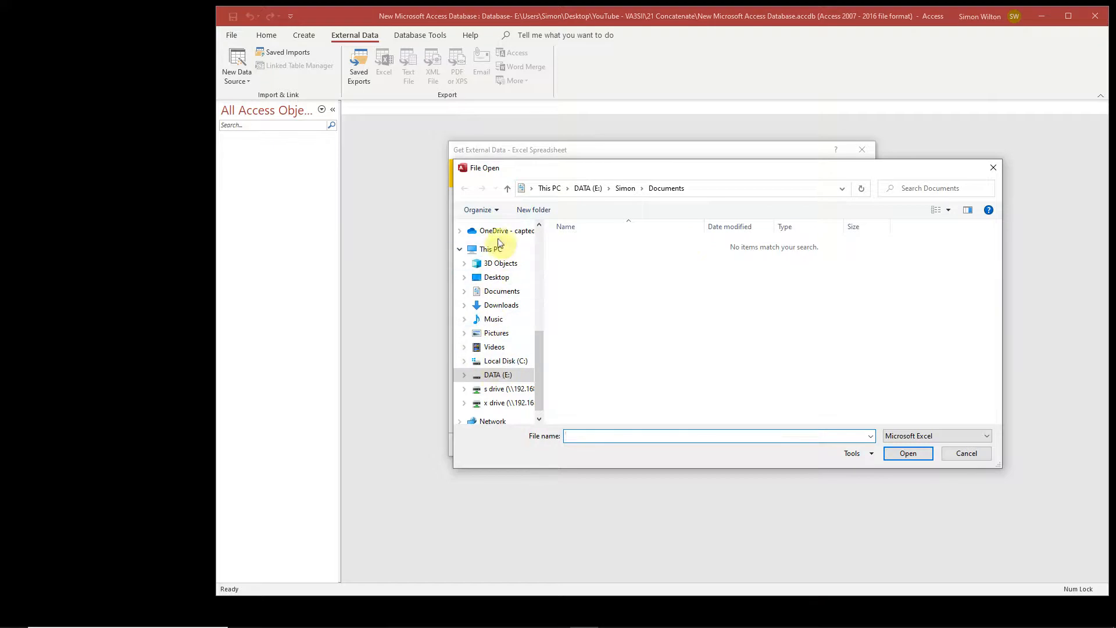
click(495, 277)
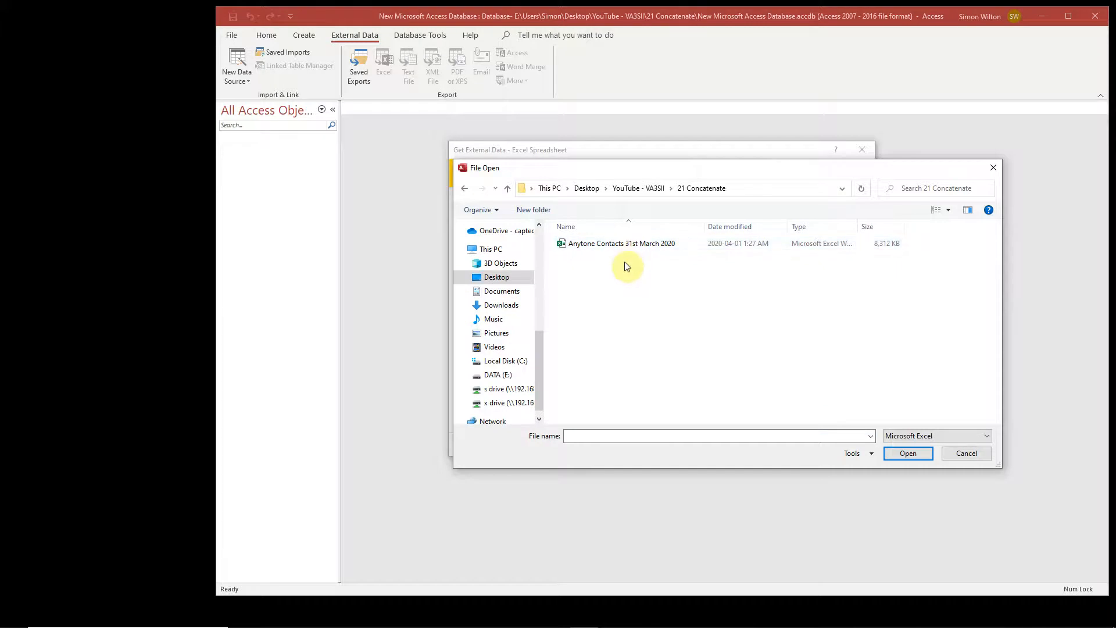
double_click(624, 247)
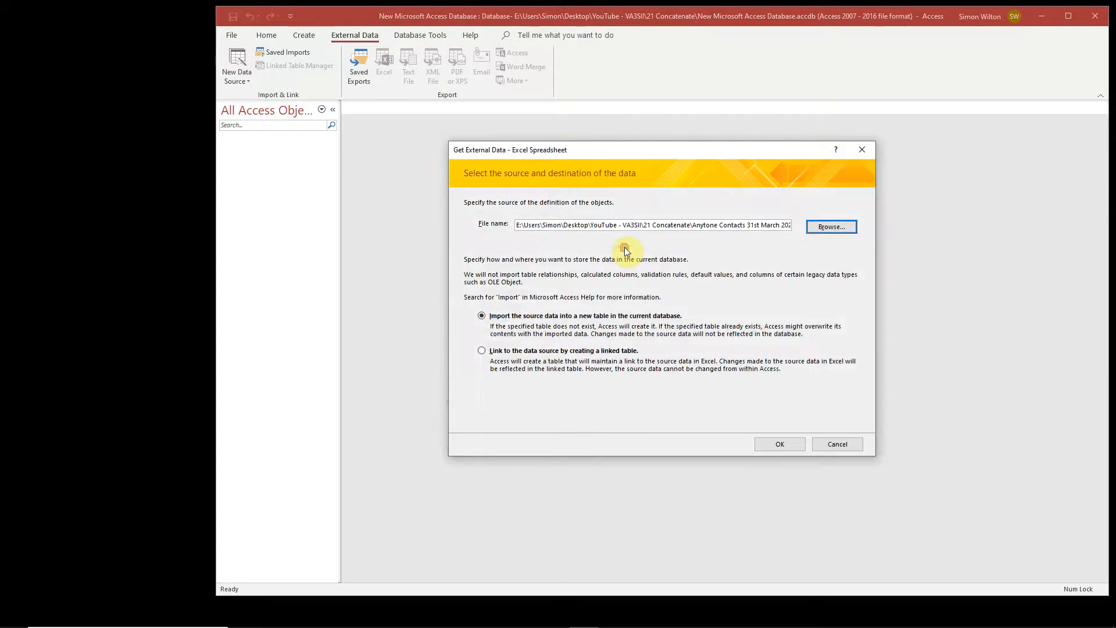
Proceed with importing the source data into a new table, treating the first row as column headings
click(789, 445)
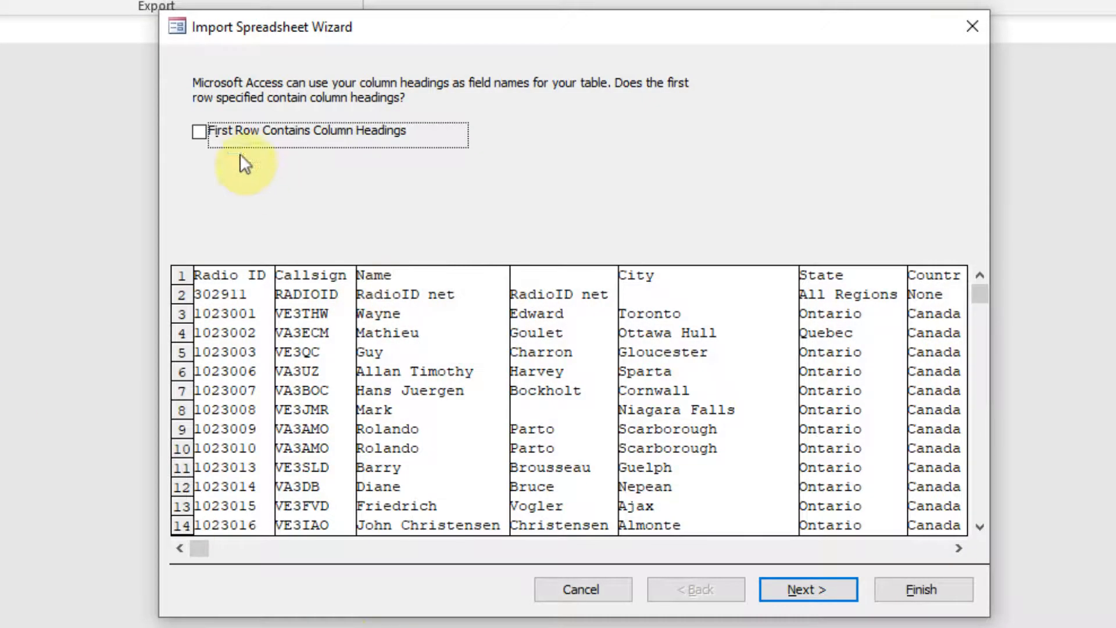
click(200, 130)
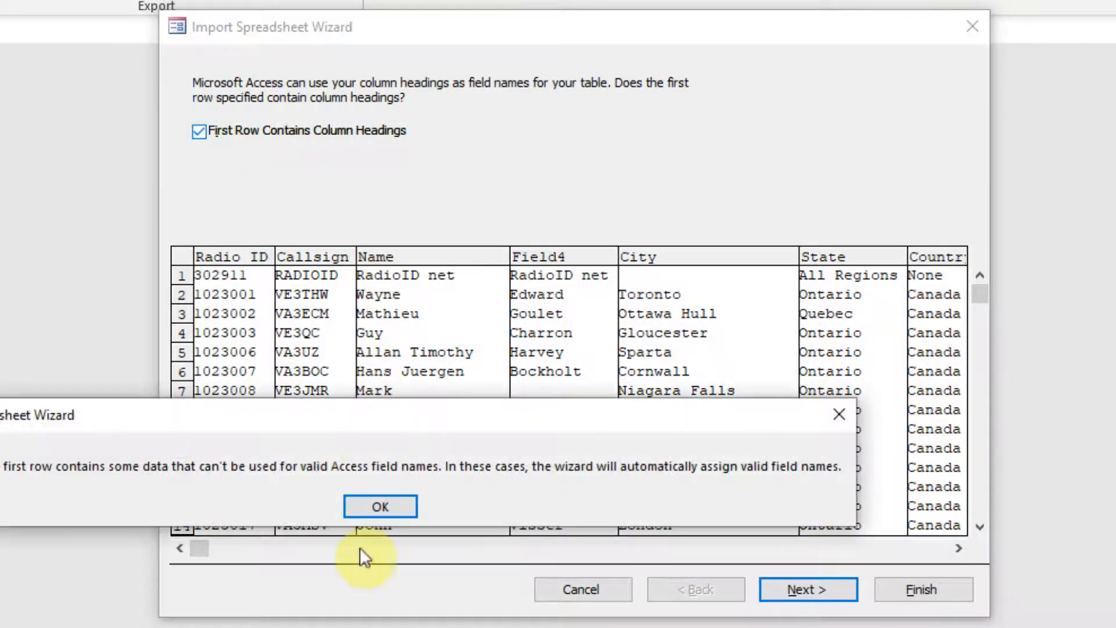
click(365, 506)
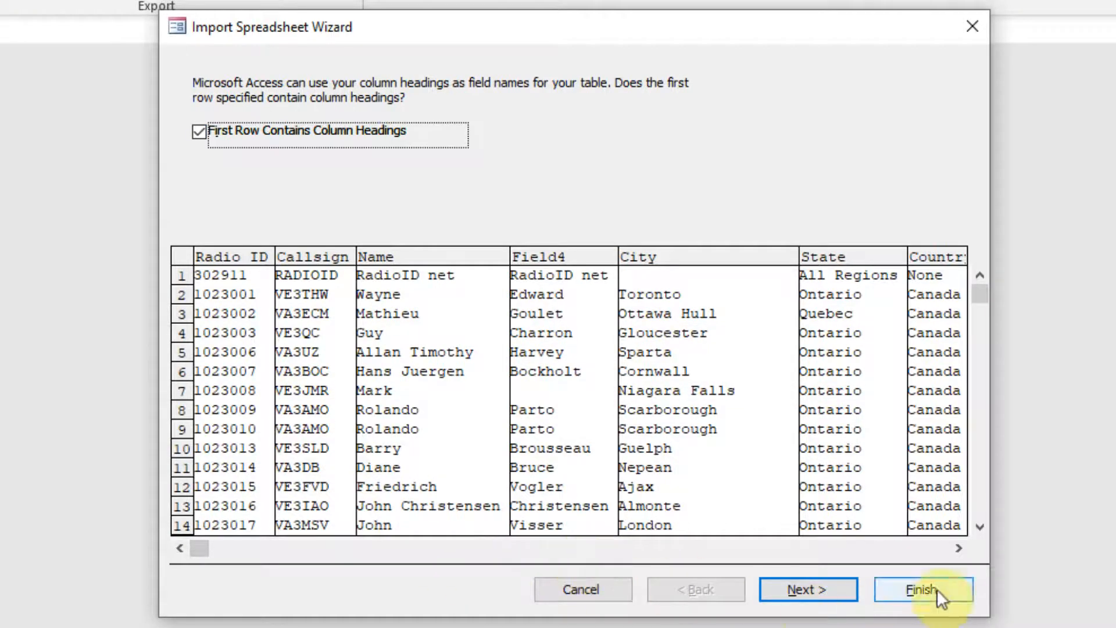
Finish the import with the default field options, no primary key and the suggested table name, without saving the import steps
click(961, 548)
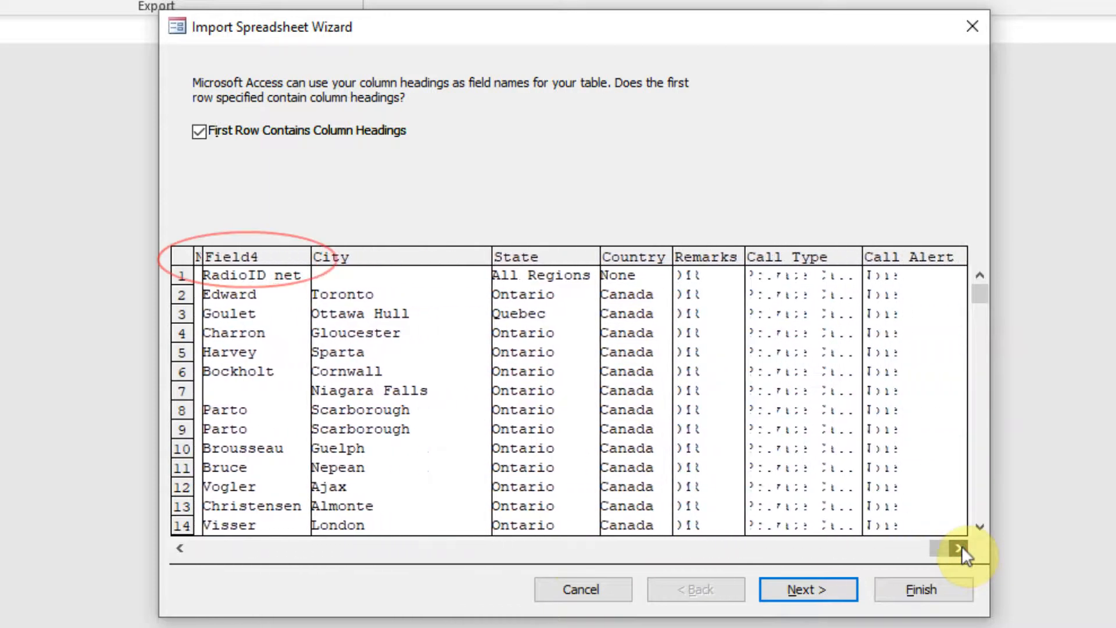
click(791, 590)
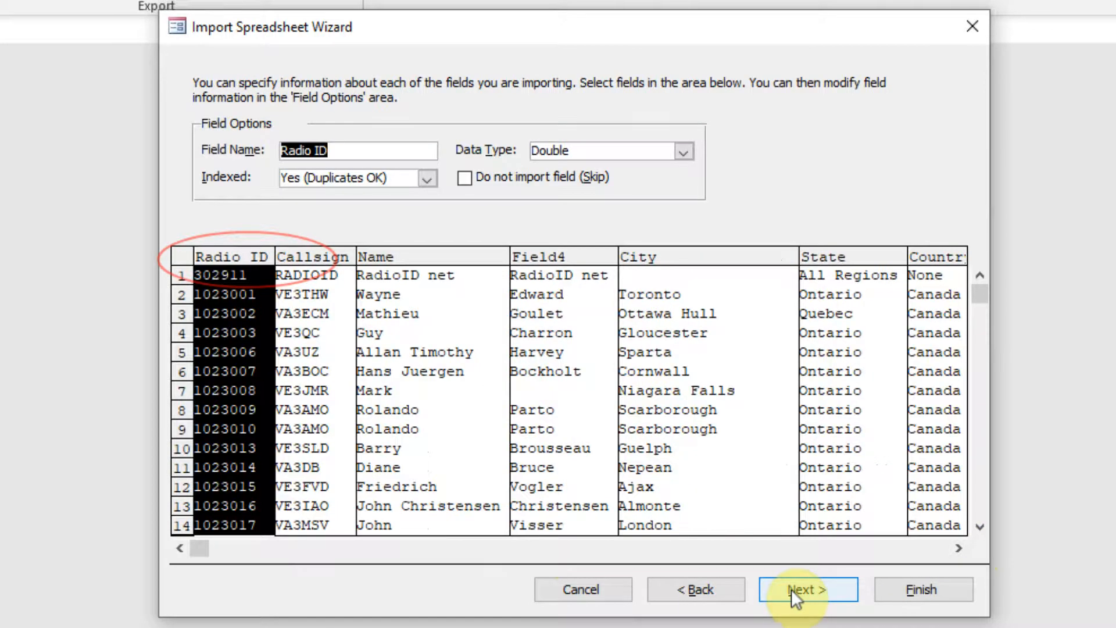
click(824, 595)
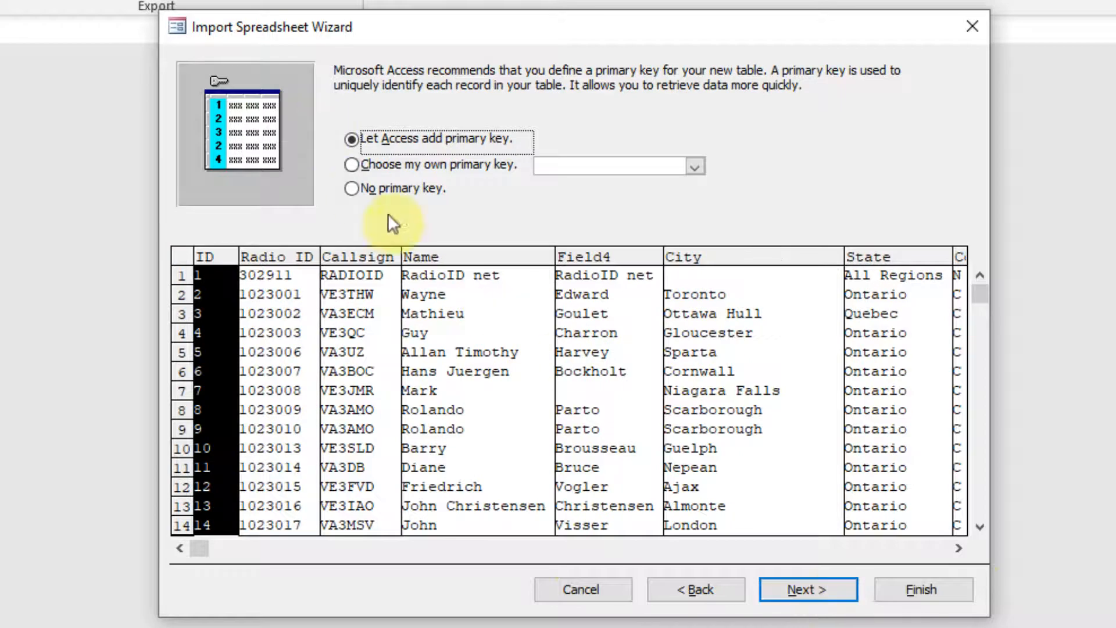
click(377, 188)
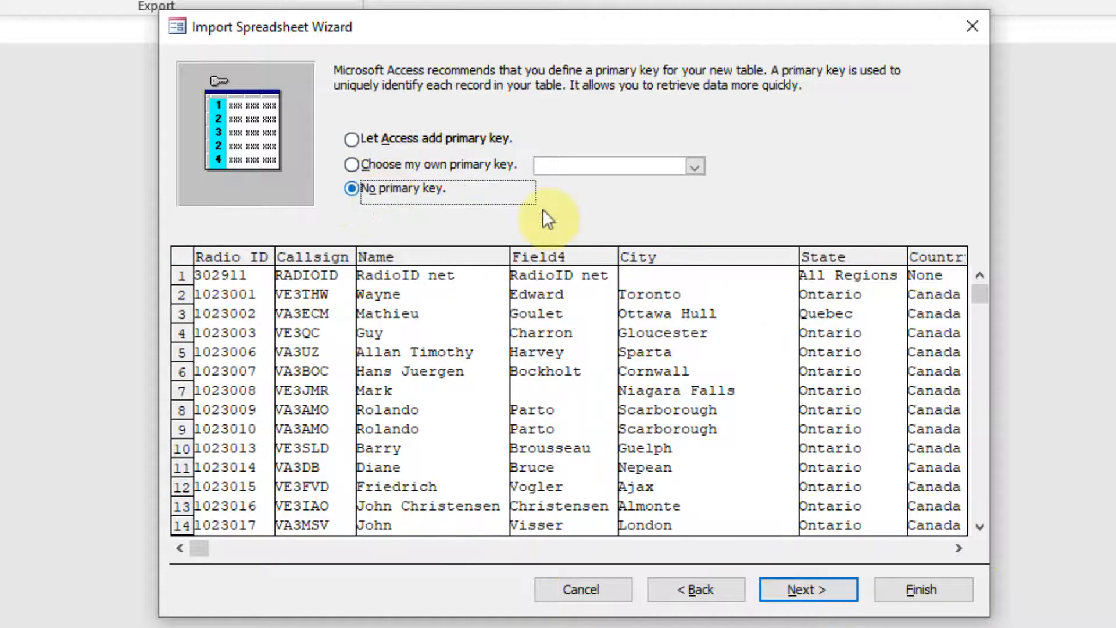
click(812, 589)
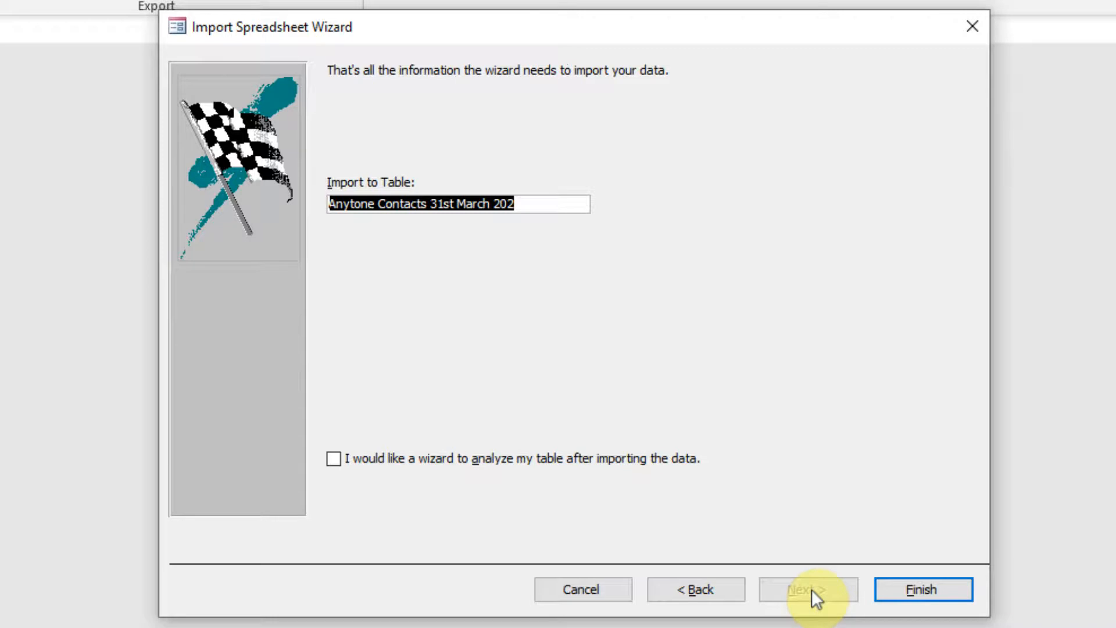
click(914, 584)
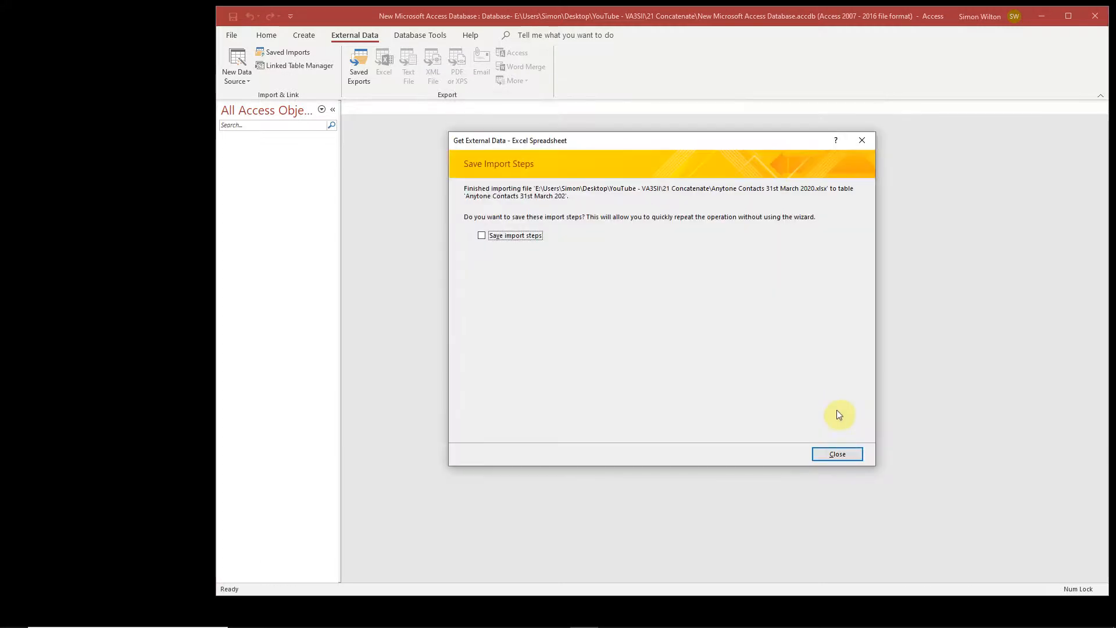
click(836, 455)
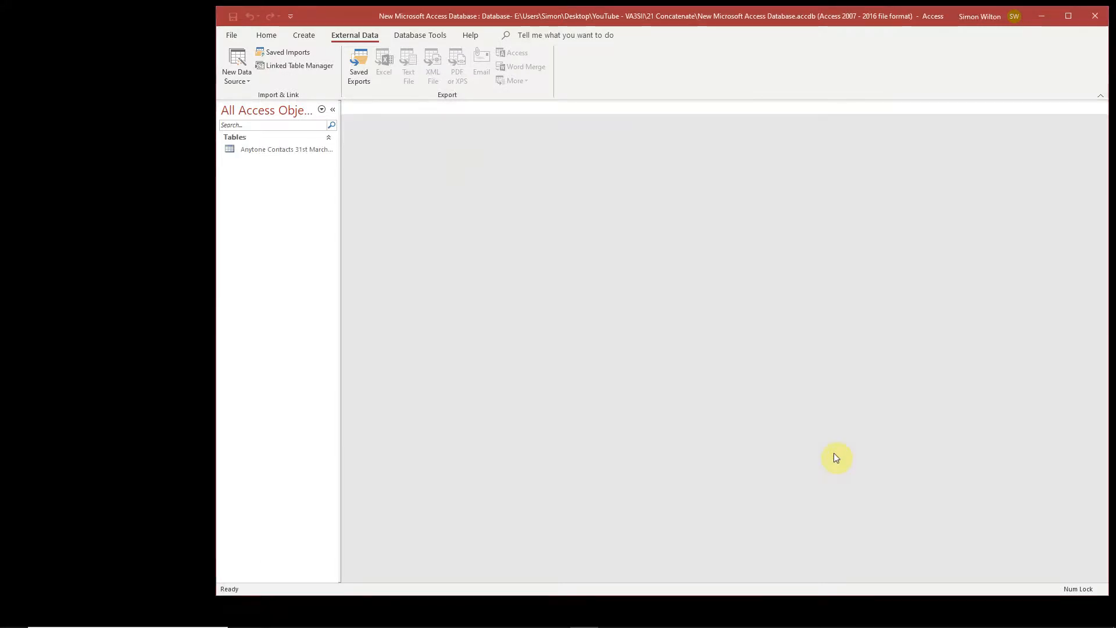
Open the imported Anytone Contacts table and switch it to Design view
click(260, 150)
double_click(260, 149)
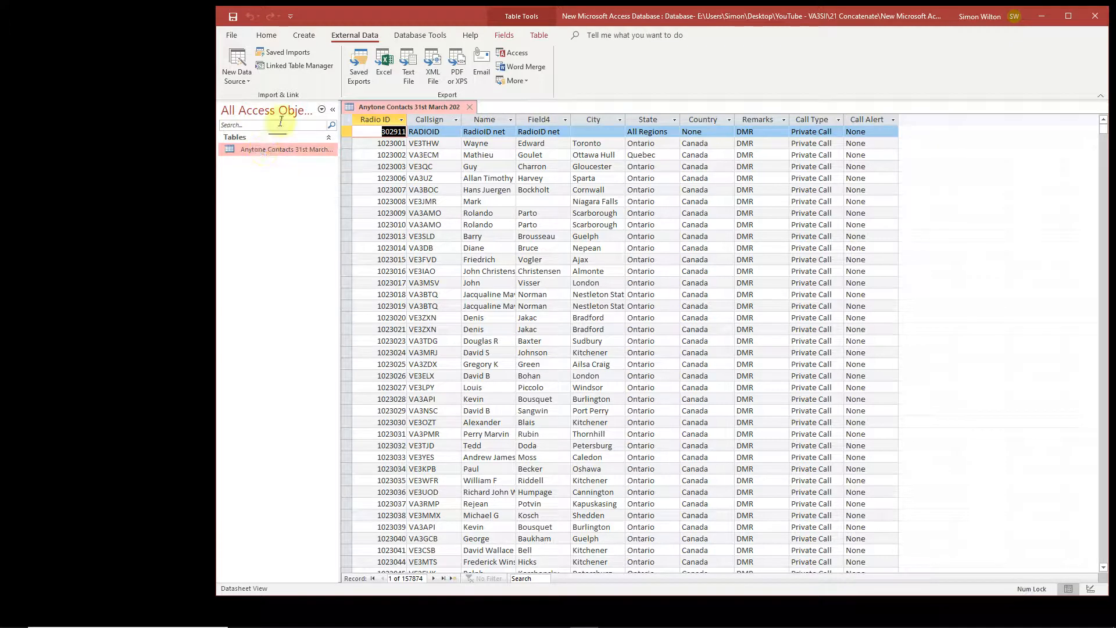
click(265, 34)
click(233, 61)
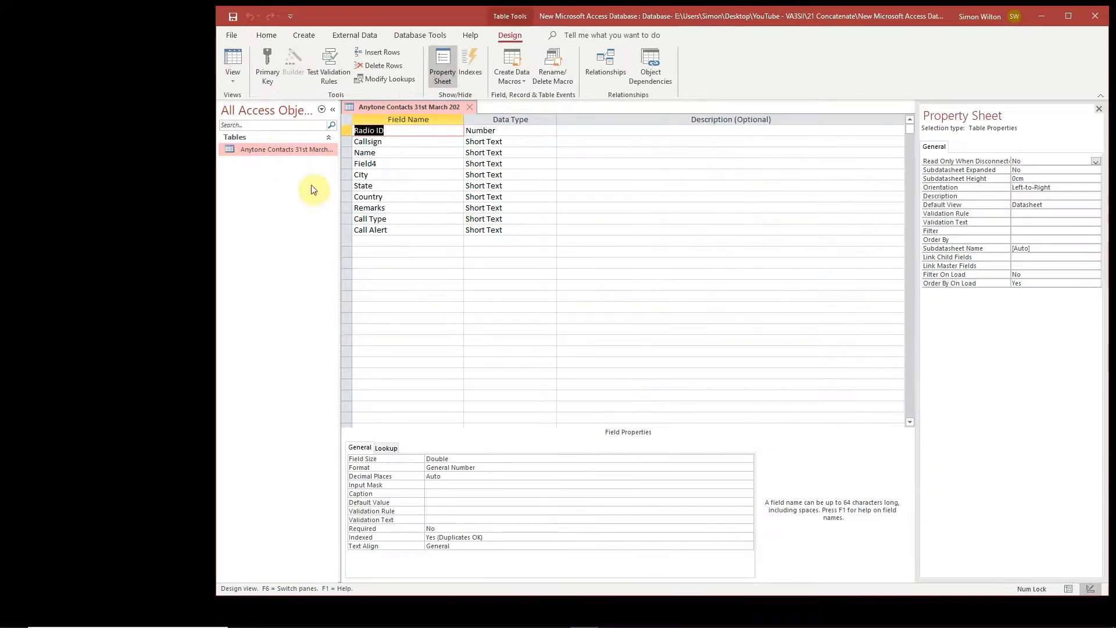
Rename the table's Name field to FirstName and its Field4 field to Lastname
click(389, 164)
click(365, 151)
text(First)
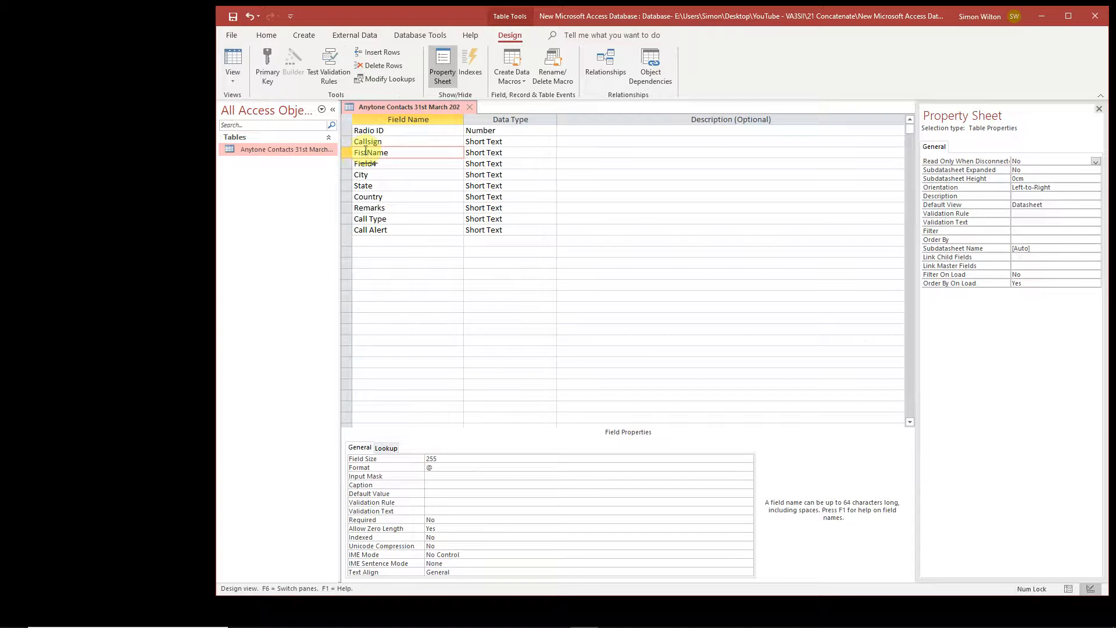
text(t)
key(BackSpace)
key(BackSpace)
key(BackSpace)
key(BackSpace)
text(irst)
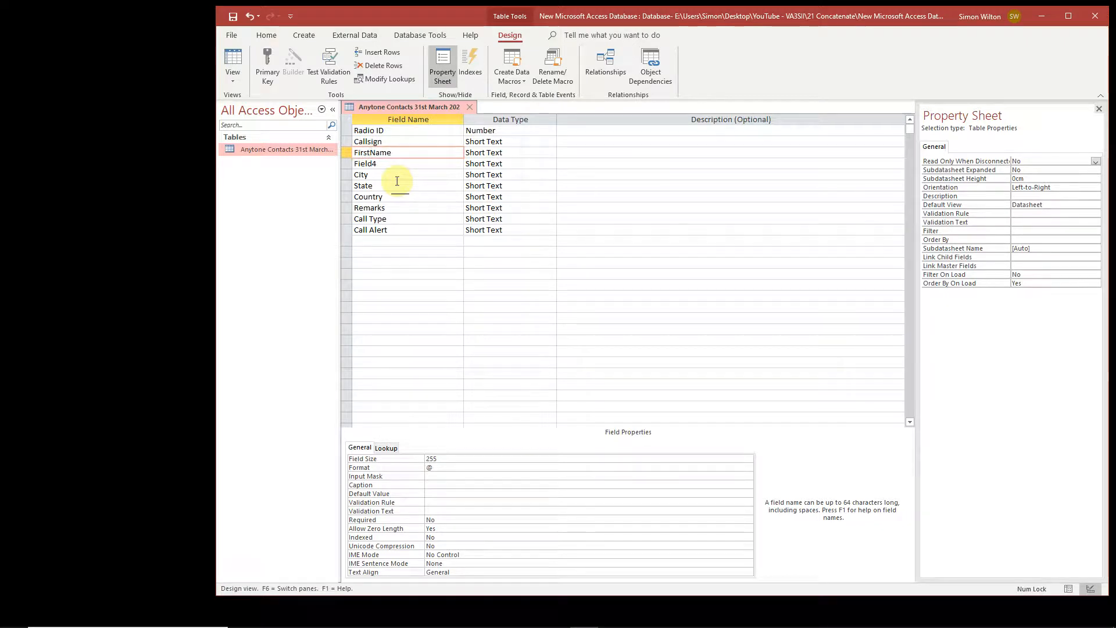
double_click(385, 165)
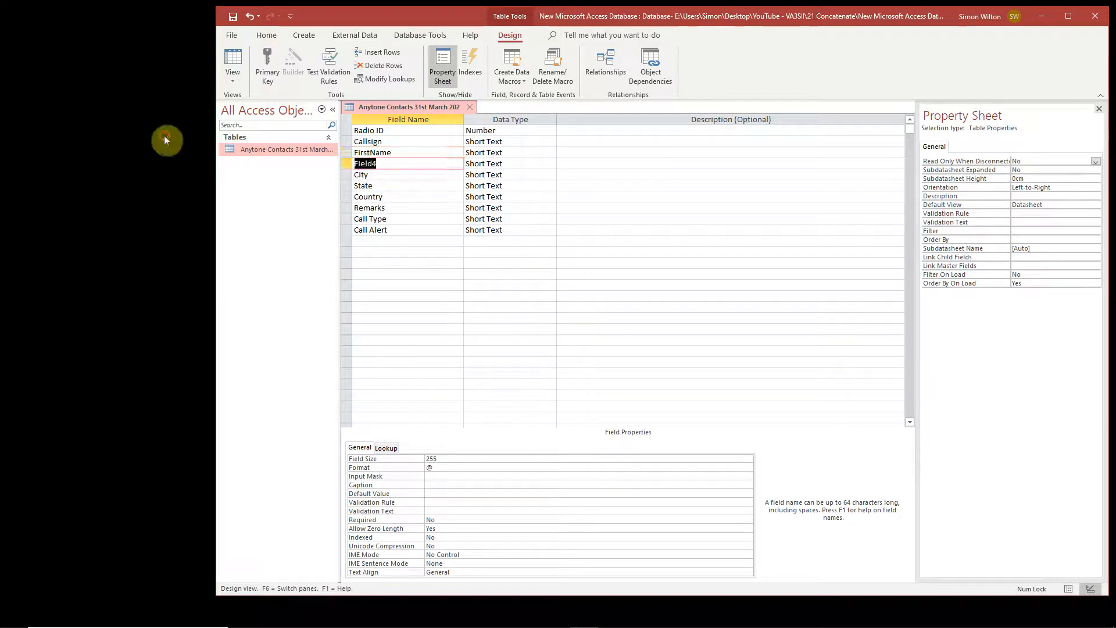
text(Lastname)
click(381, 175)
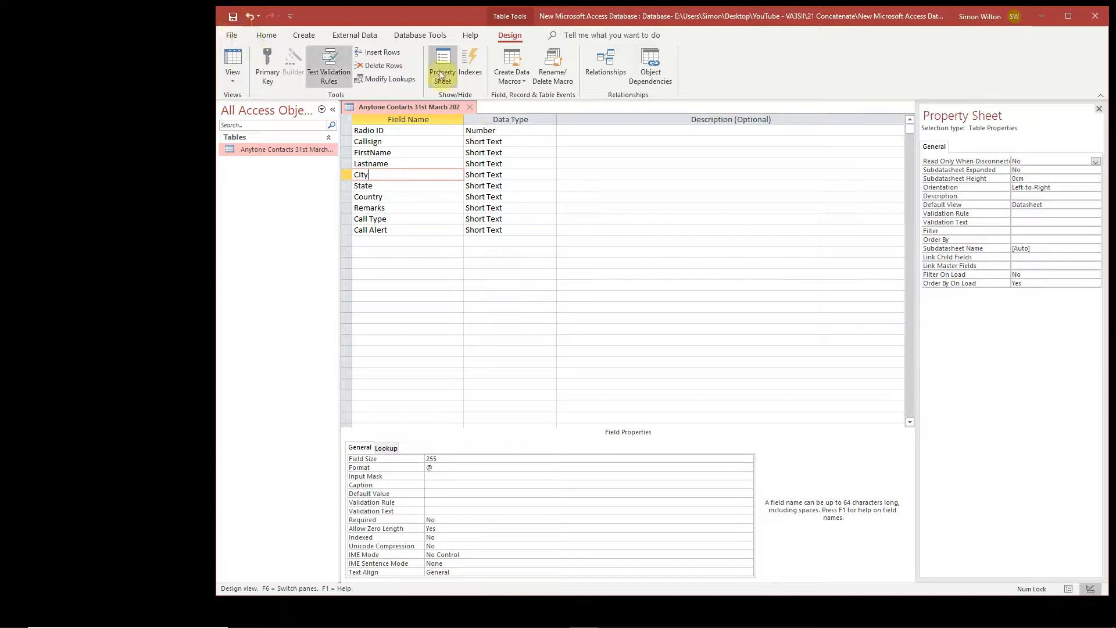
Close the table with its design changes saved, and reopen it briefly to check the renamed columns
click(470, 107)
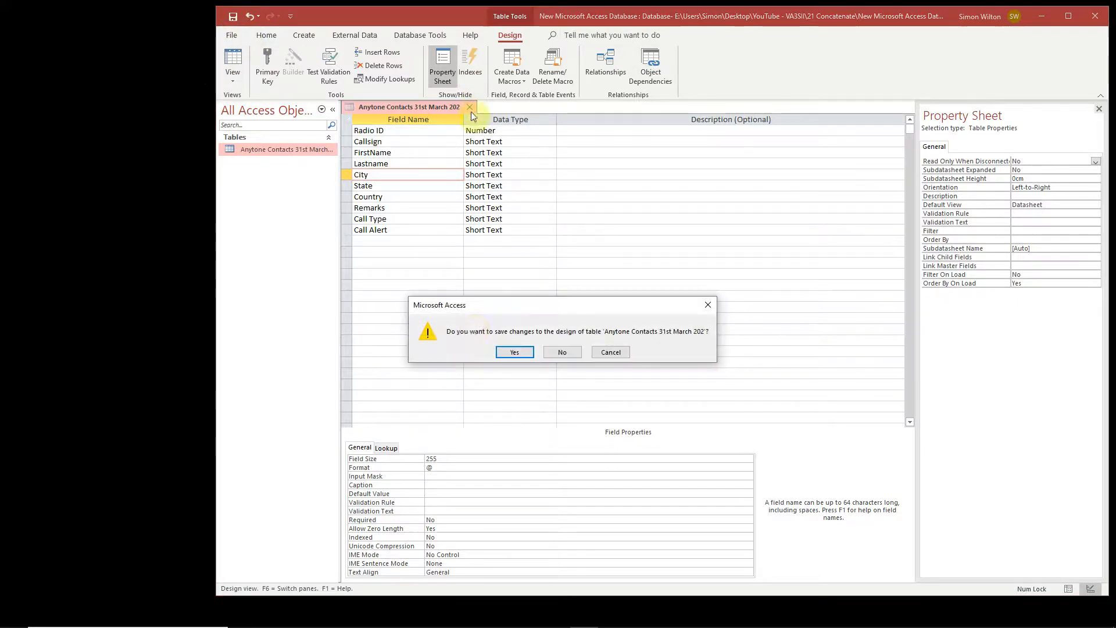
click(514, 353)
double_click(249, 149)
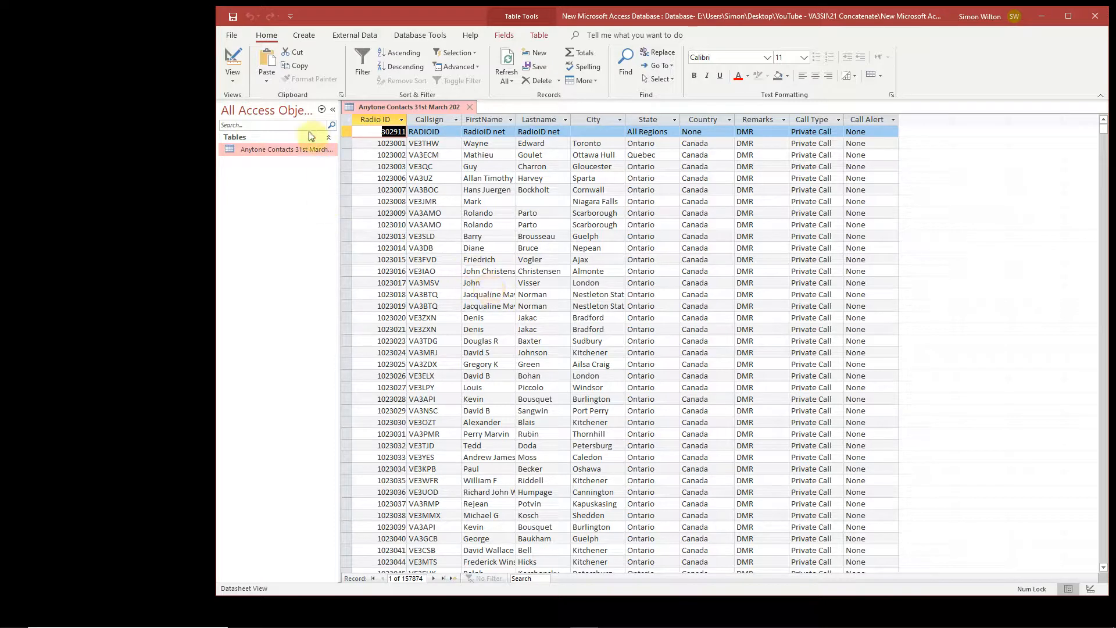
click(470, 107)
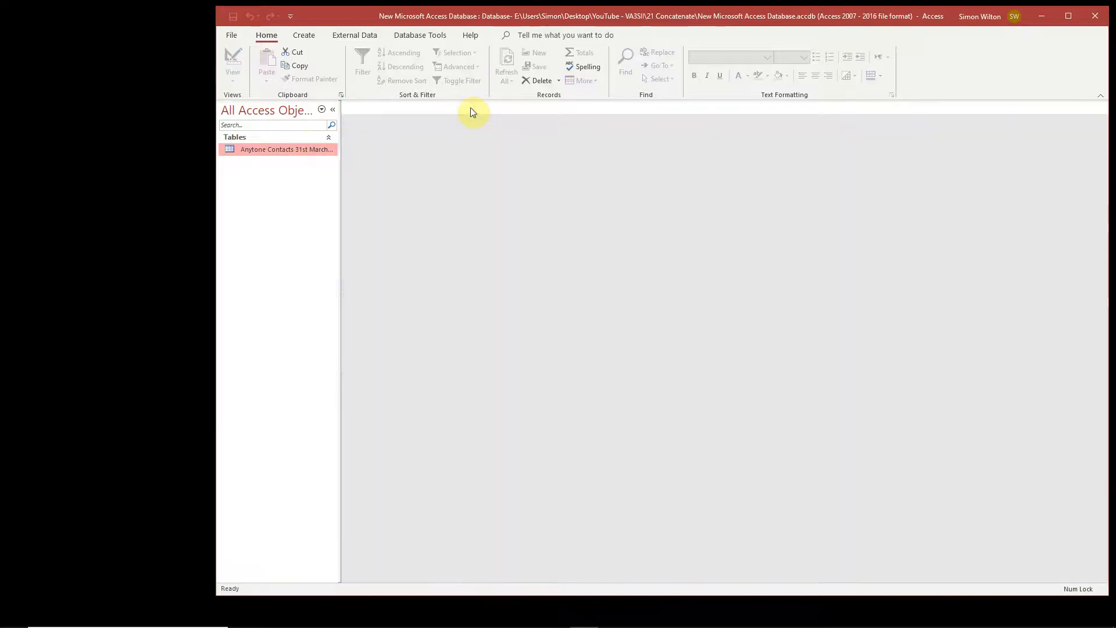
Create a query in Design view based on the Anytone Contacts table, and enlarge its field list to show every field
click(299, 34)
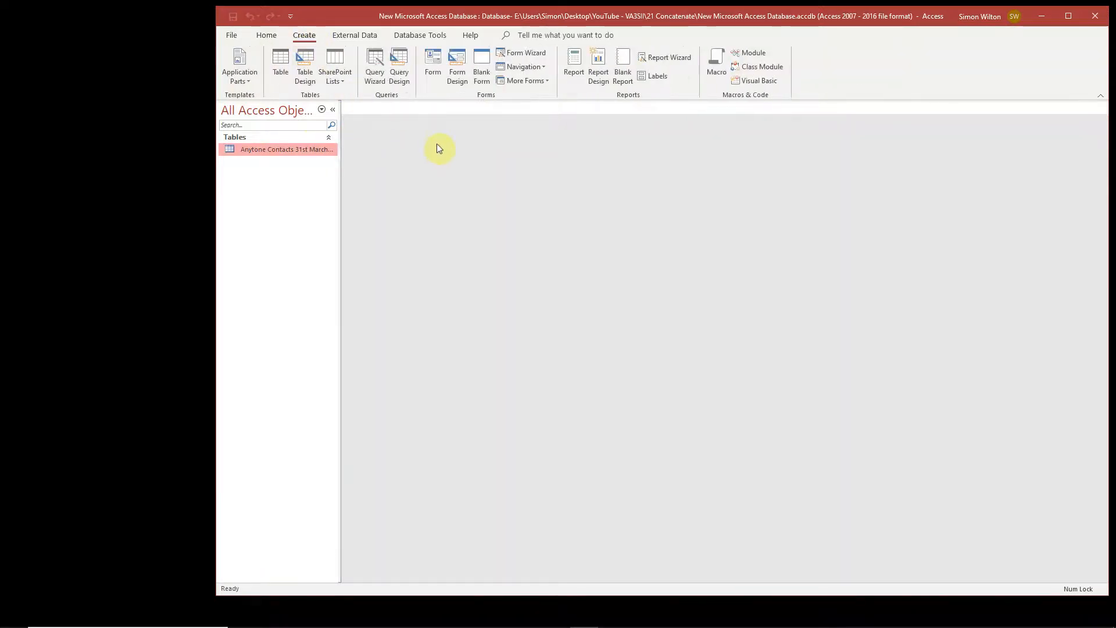
click(399, 67)
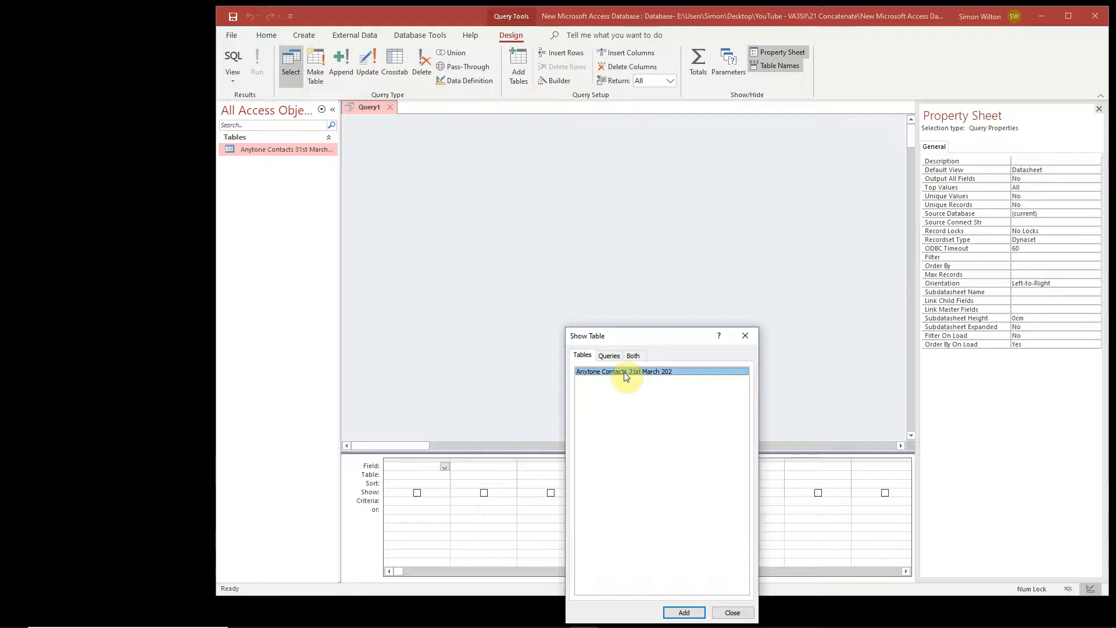
double_click(605, 374)
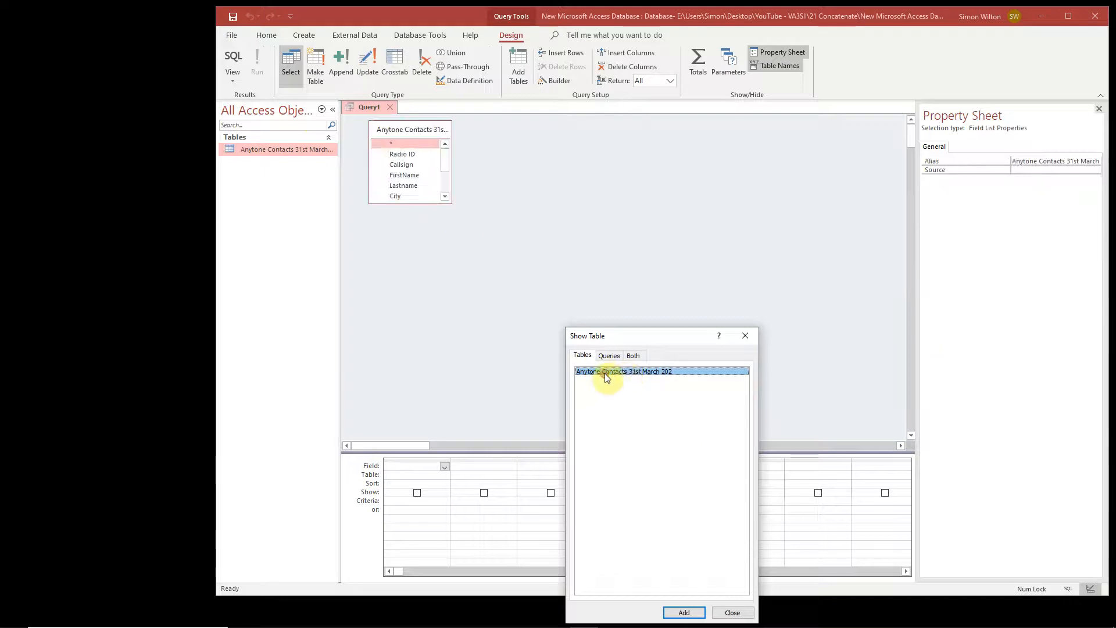
click(732, 612)
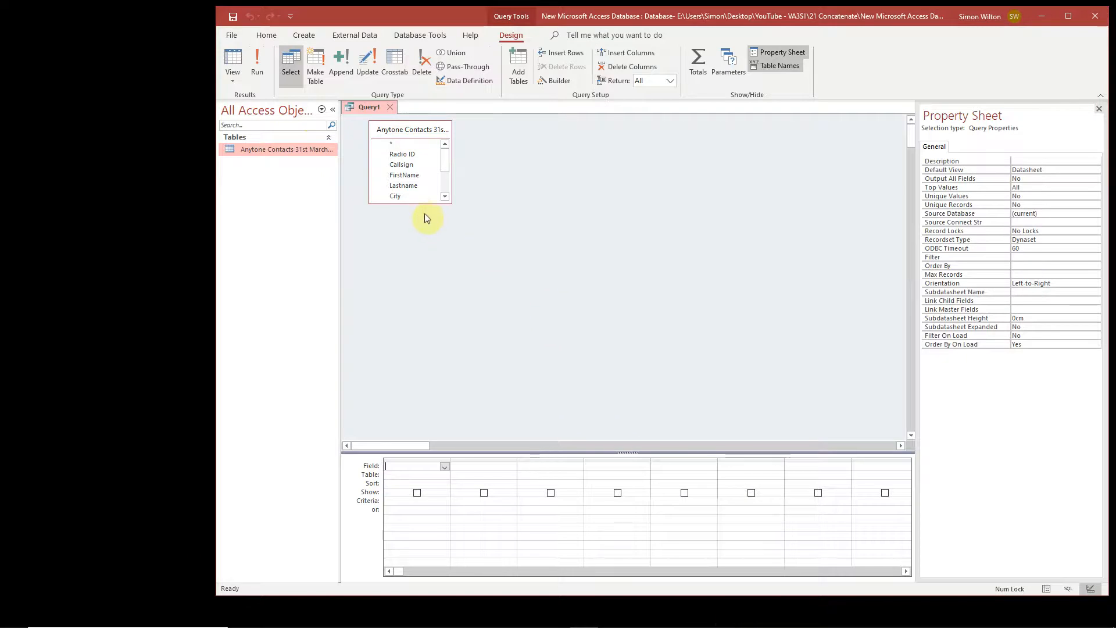
drag(414, 203, 409, 296)
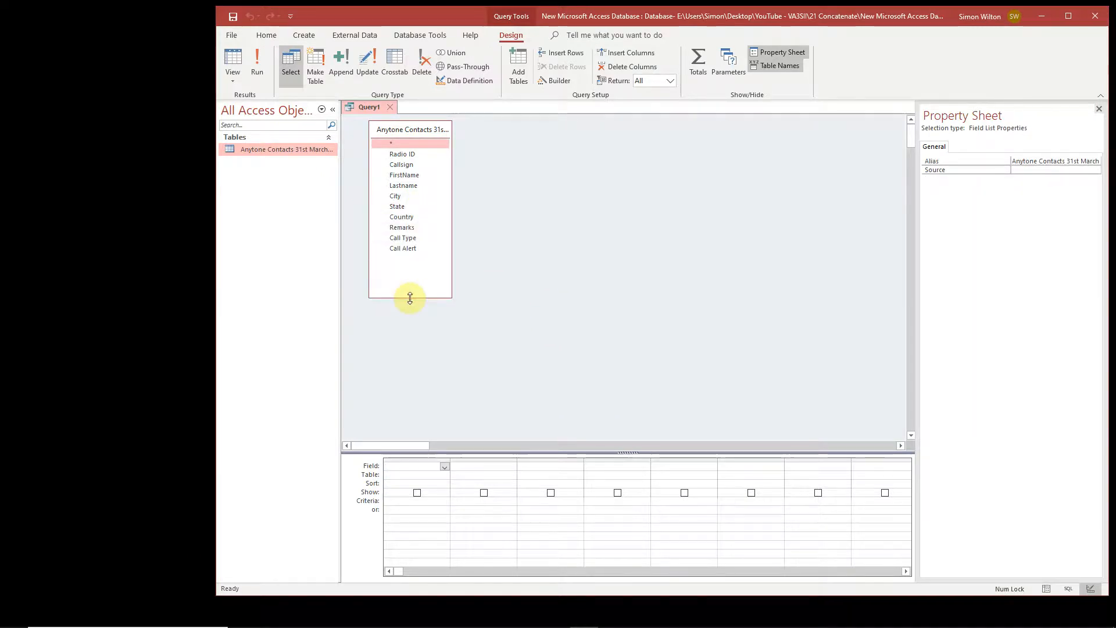
Add every field from Radio ID through Call Alert to the query, and run it to check the records before returning to Design view
click(412, 156)
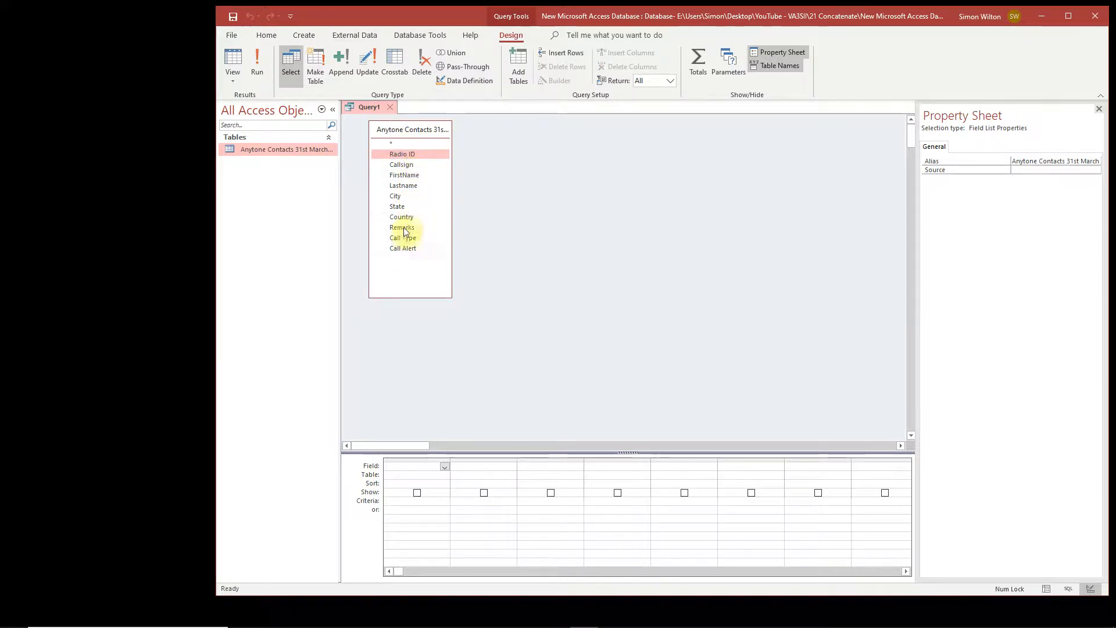
double_click(398, 155)
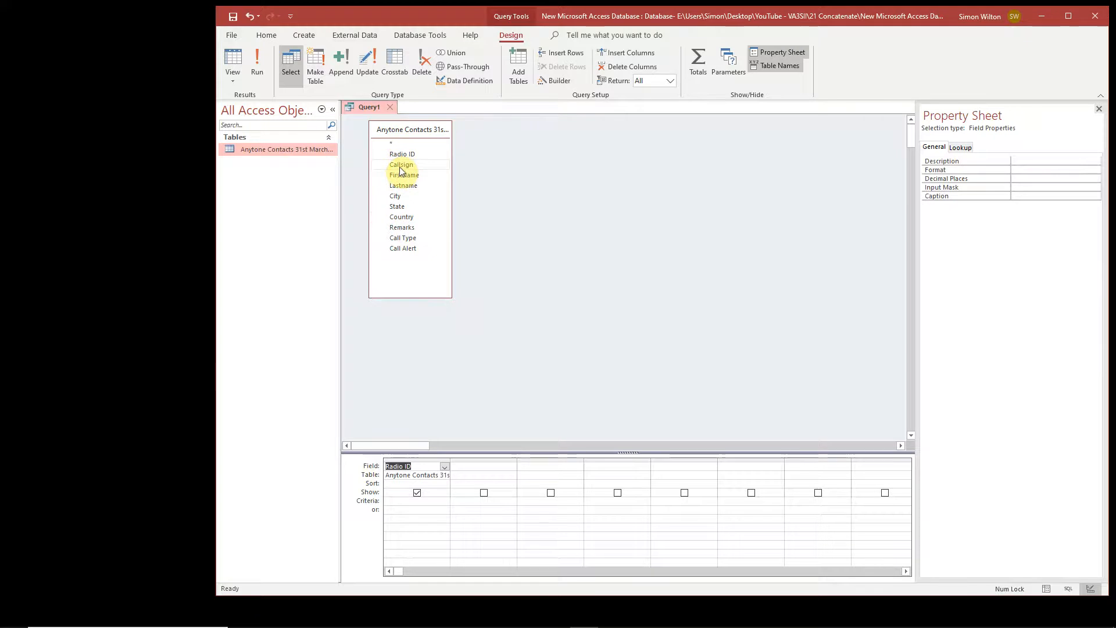
double_click(401, 165)
click(400, 175)
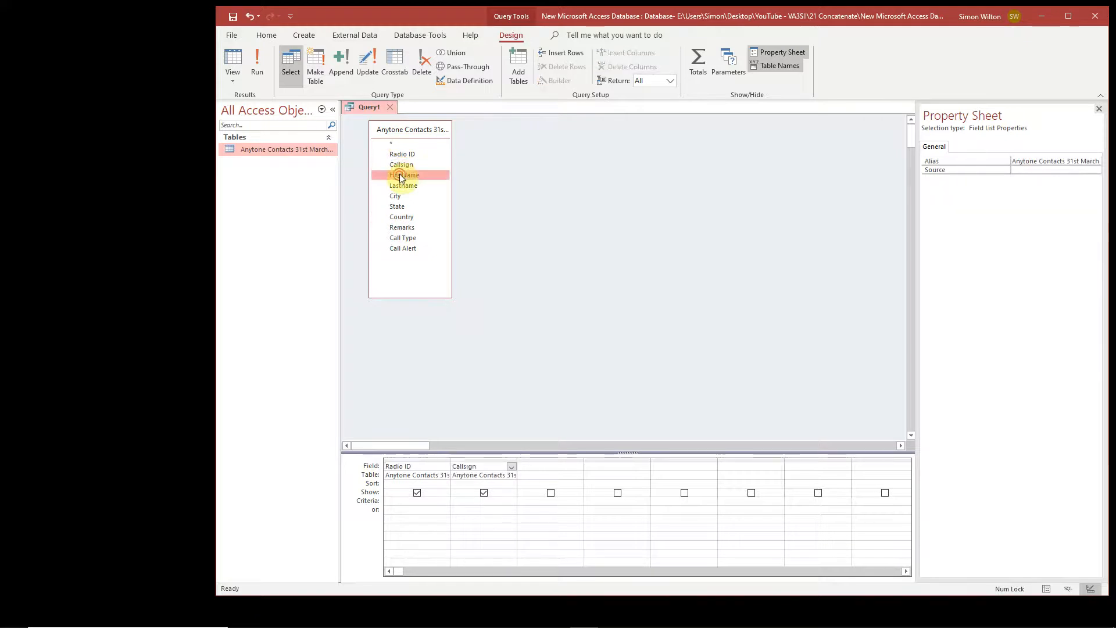
double_click(400, 174)
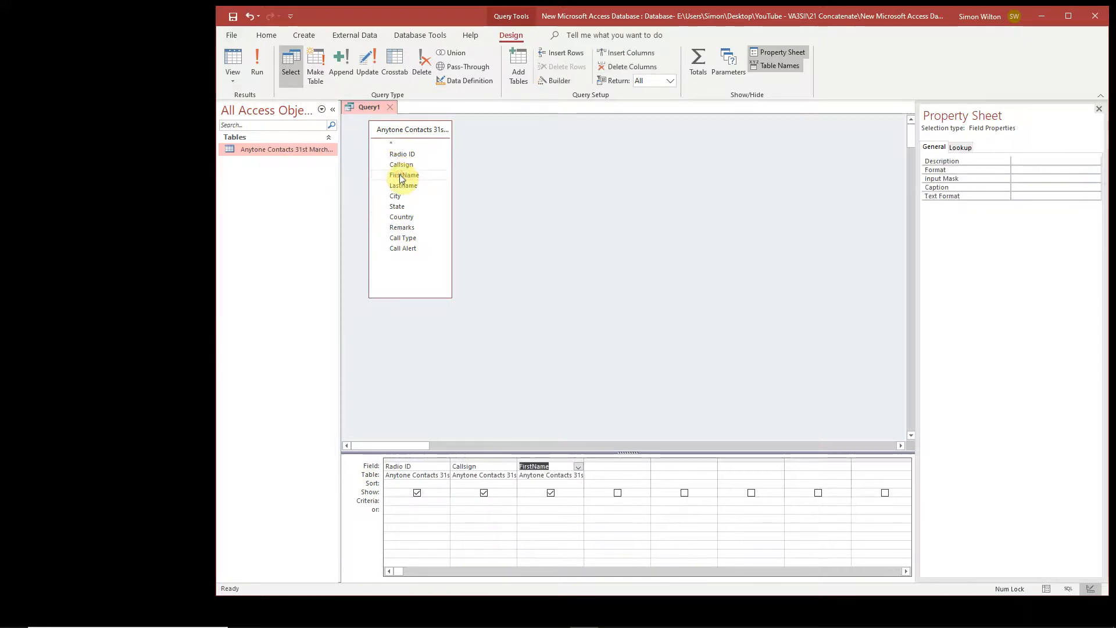
double_click(400, 185)
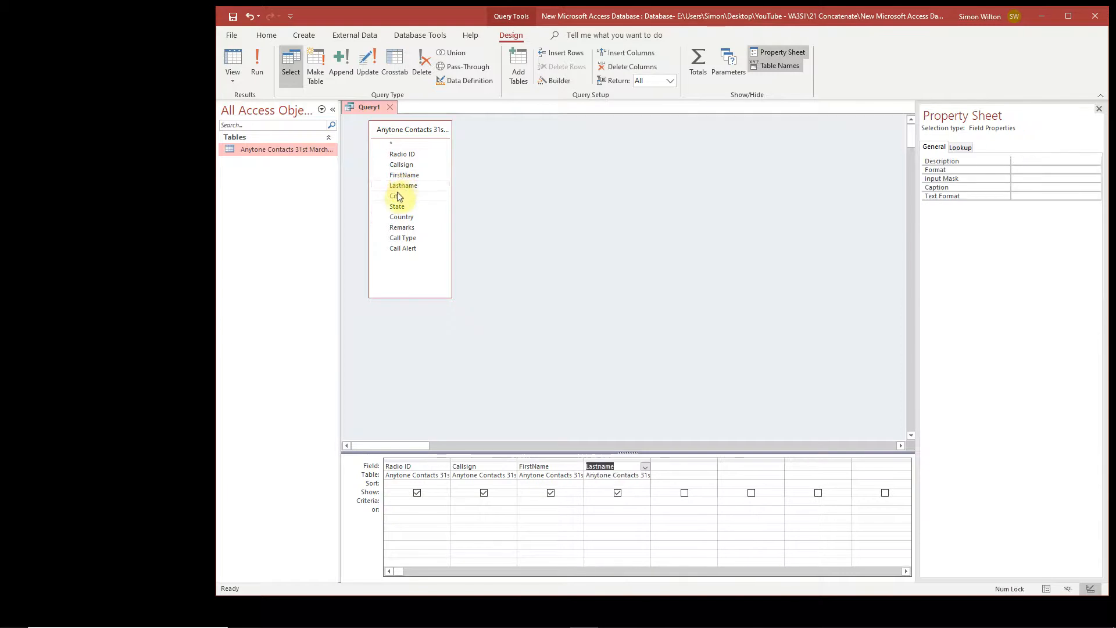
double_click(396, 196)
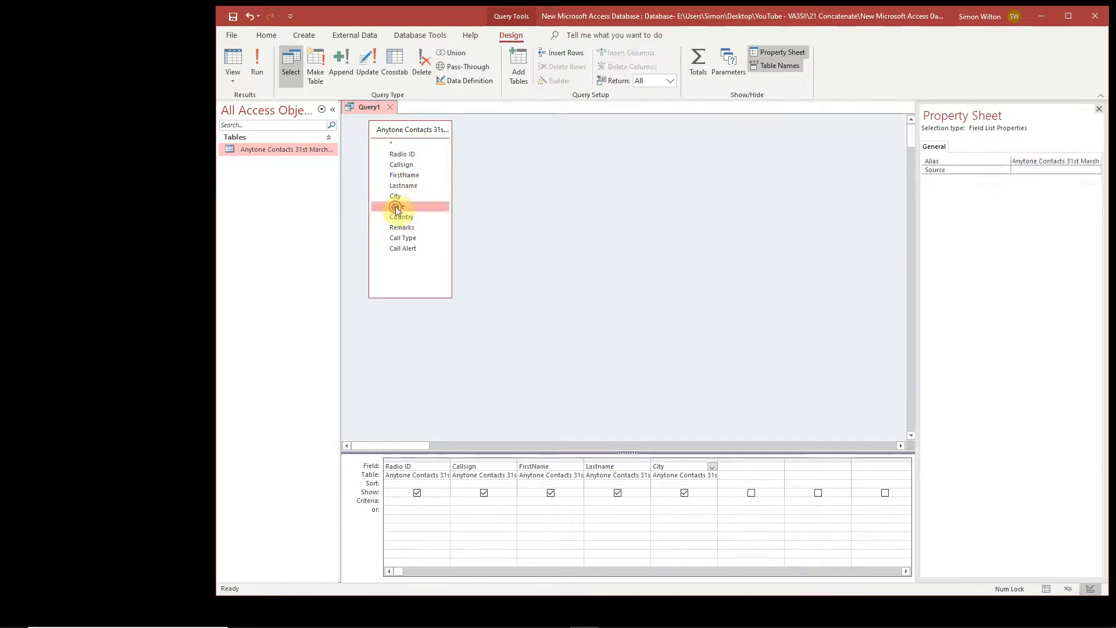
double_click(397, 207)
double_click(398, 218)
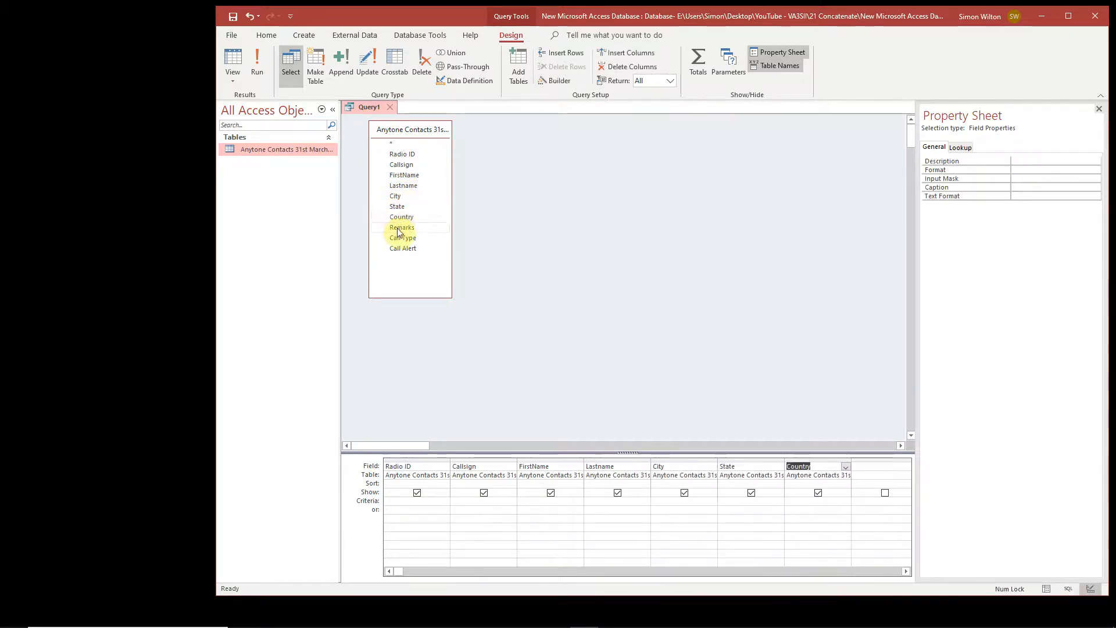
double_click(399, 228)
double_click(399, 239)
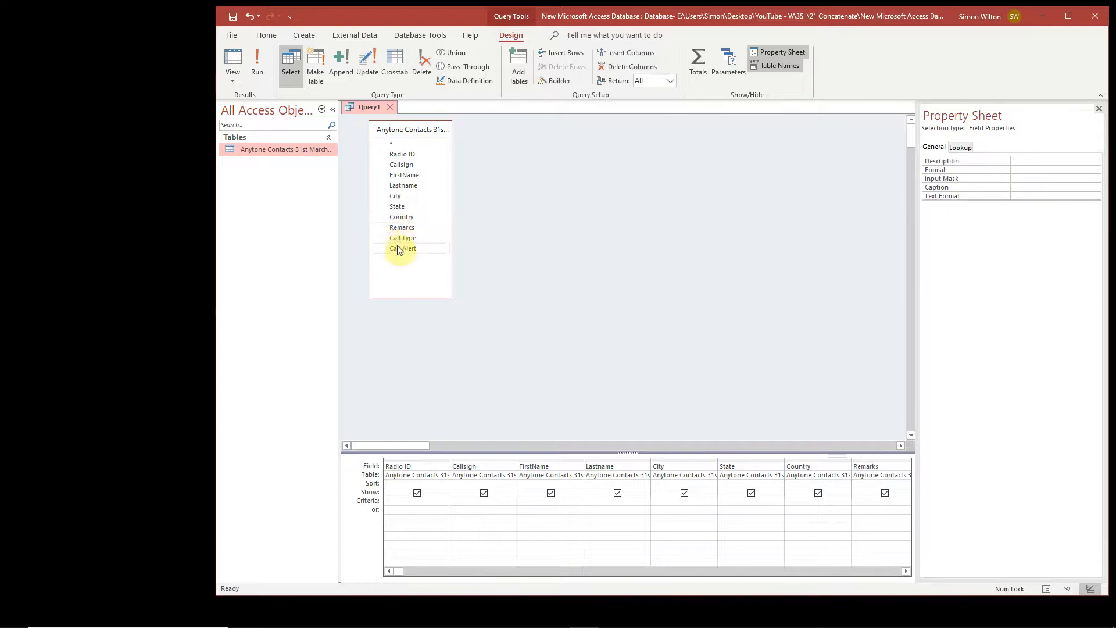
double_click(397, 248)
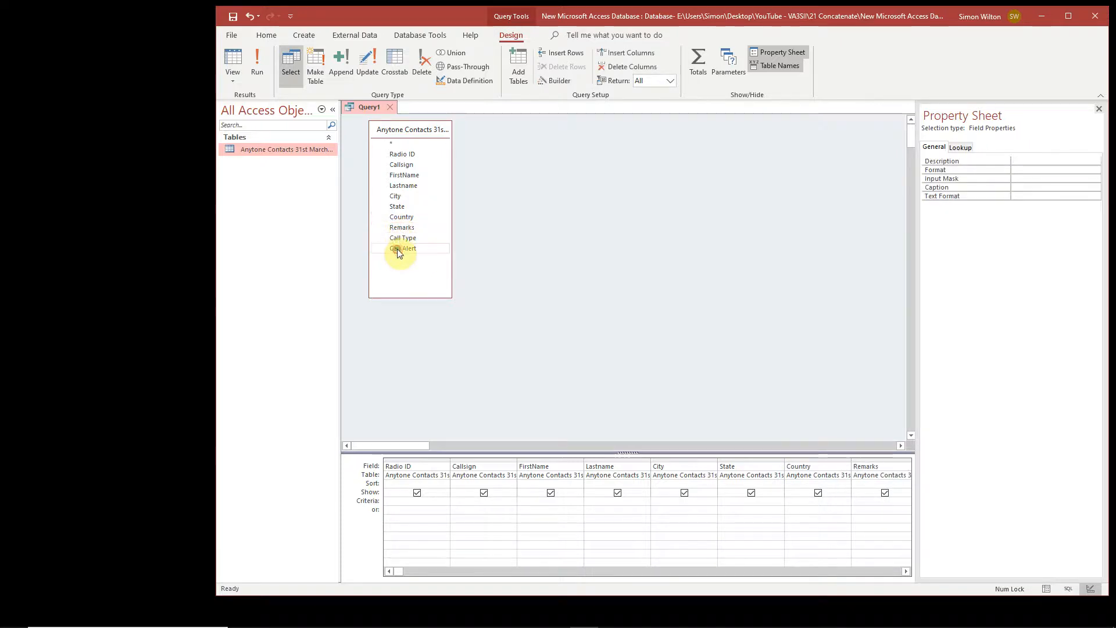
click(261, 59)
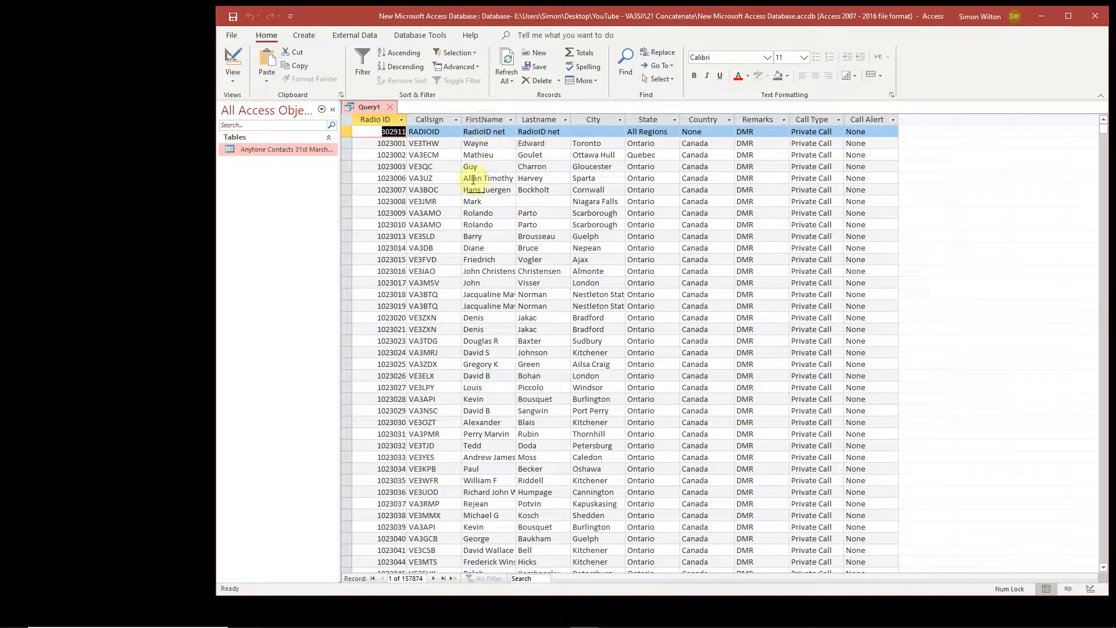
click(228, 54)
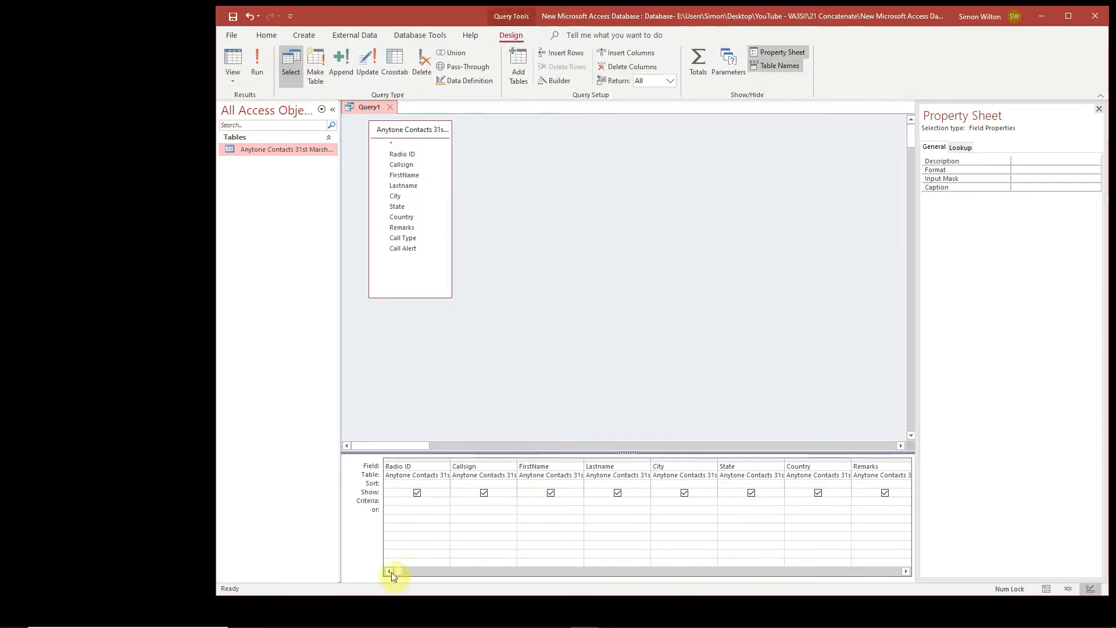
Add the calculated field Name: [FirstName] & " " & [Lastname] after Call Alert in the query grid, and select its whole expression
drag(395, 572, 699, 567)
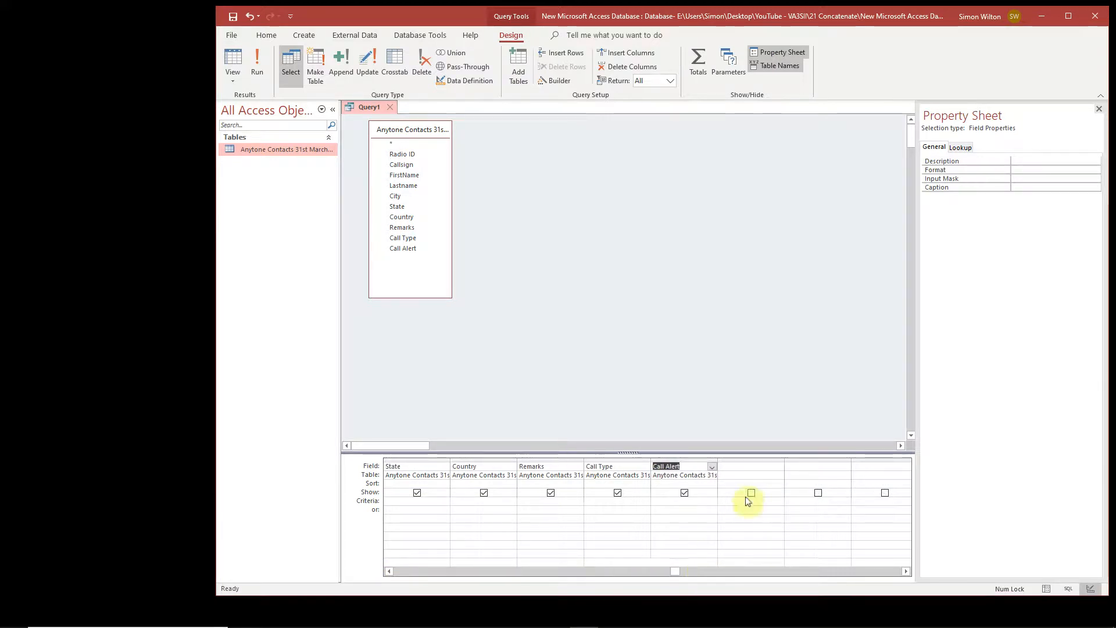
click(754, 467)
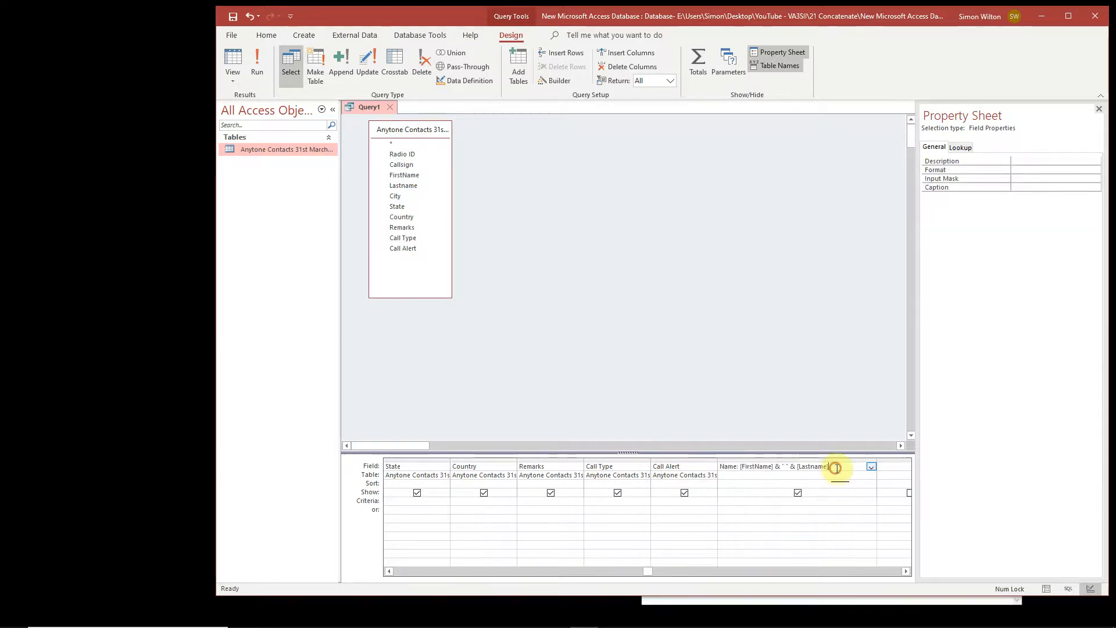
drag(835, 468, 712, 468)
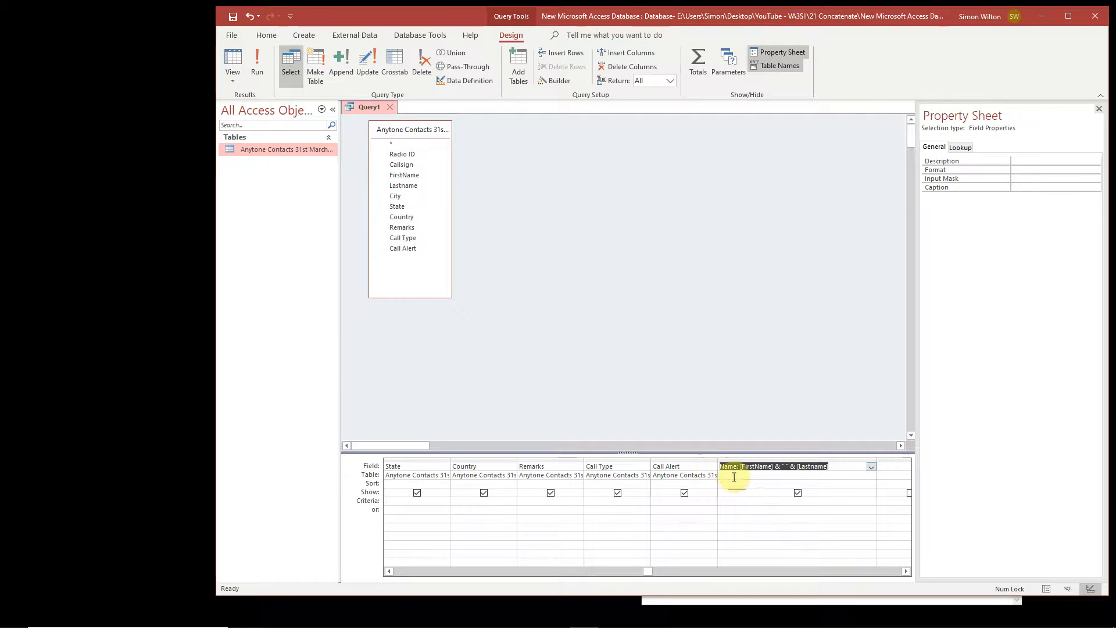
Run the query to check the combined Name column, and return to Design view
click(734, 475)
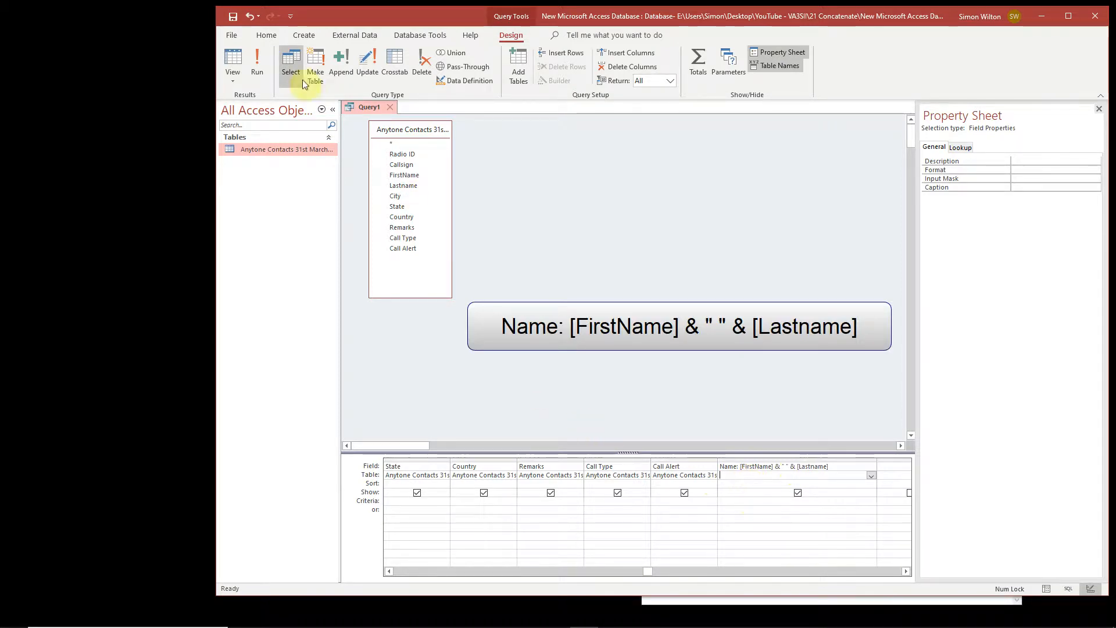
click(259, 61)
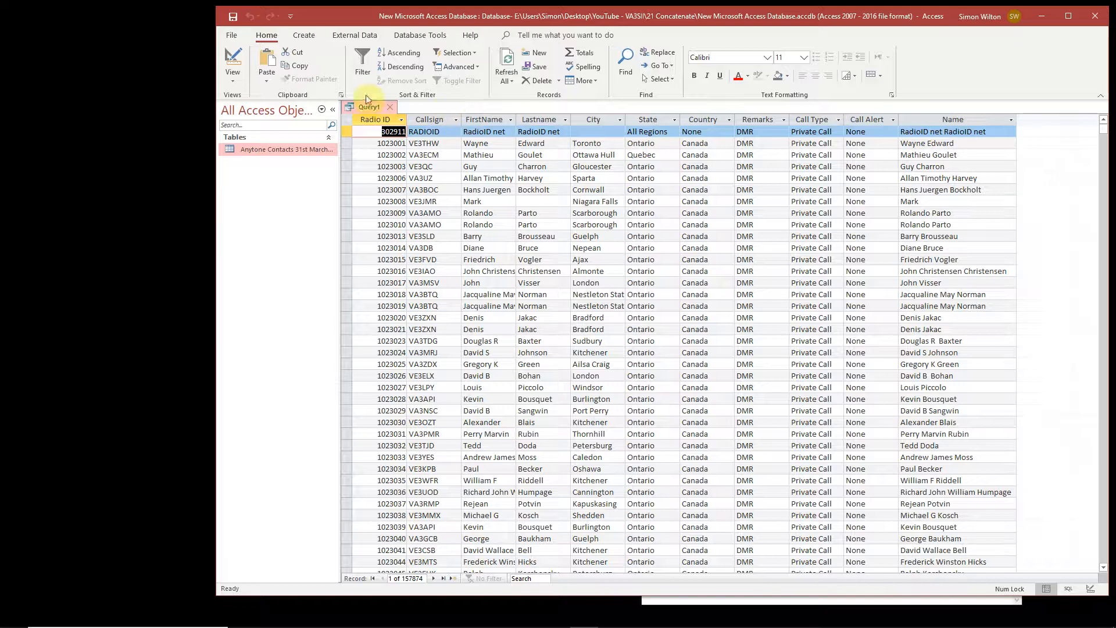
click(226, 61)
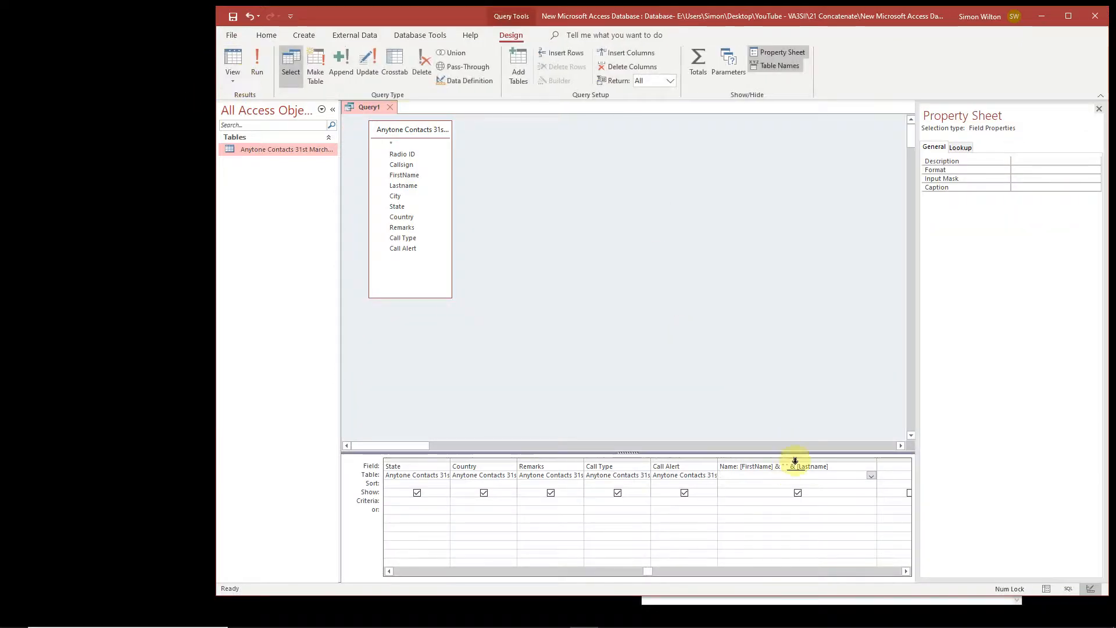
Move the calculated Name column between Callsign and FirstName in the query grid, and run the query to check the order before returning to Design view
click(795, 458)
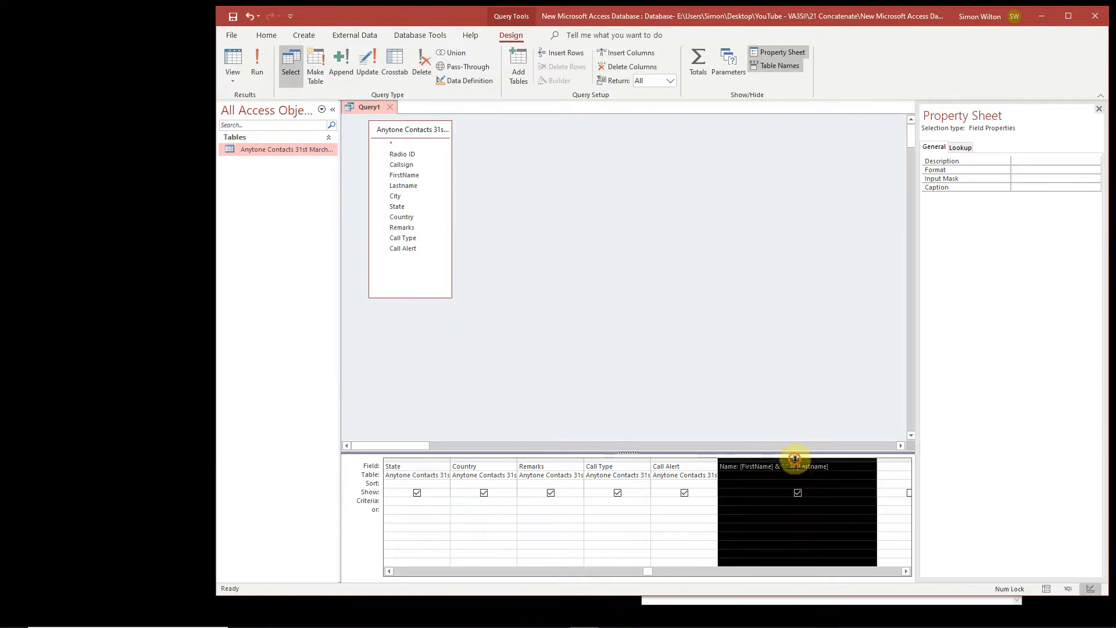
drag(796, 459, 394, 468)
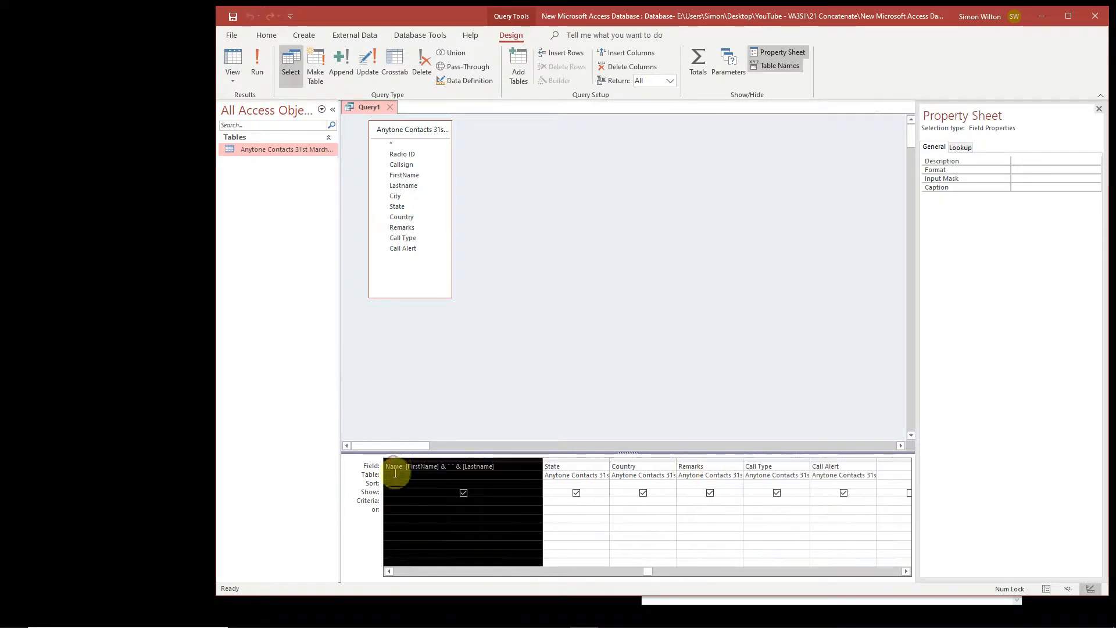
click(388, 572)
click(388, 572)
click(389, 571)
click(388, 572)
click(389, 571)
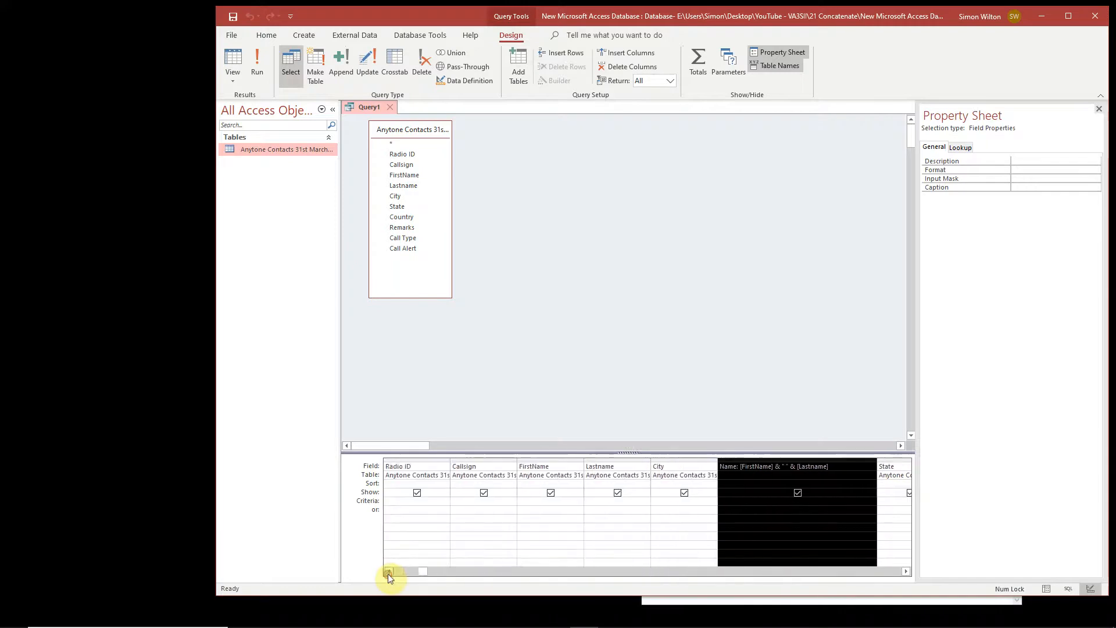
click(790, 466)
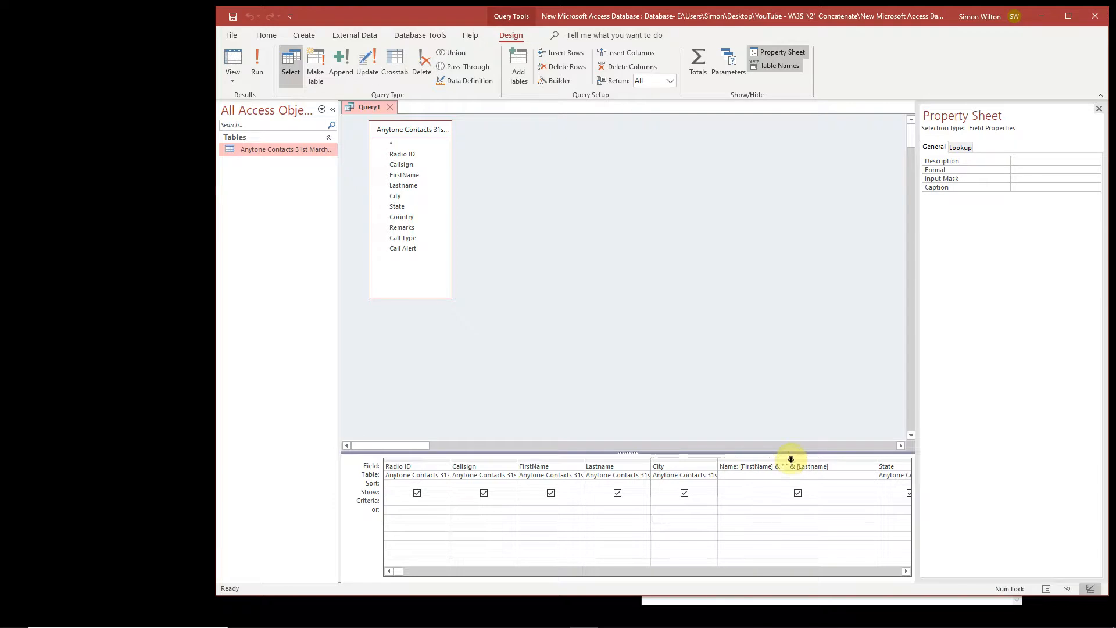
click(791, 458)
drag(790, 459, 547, 462)
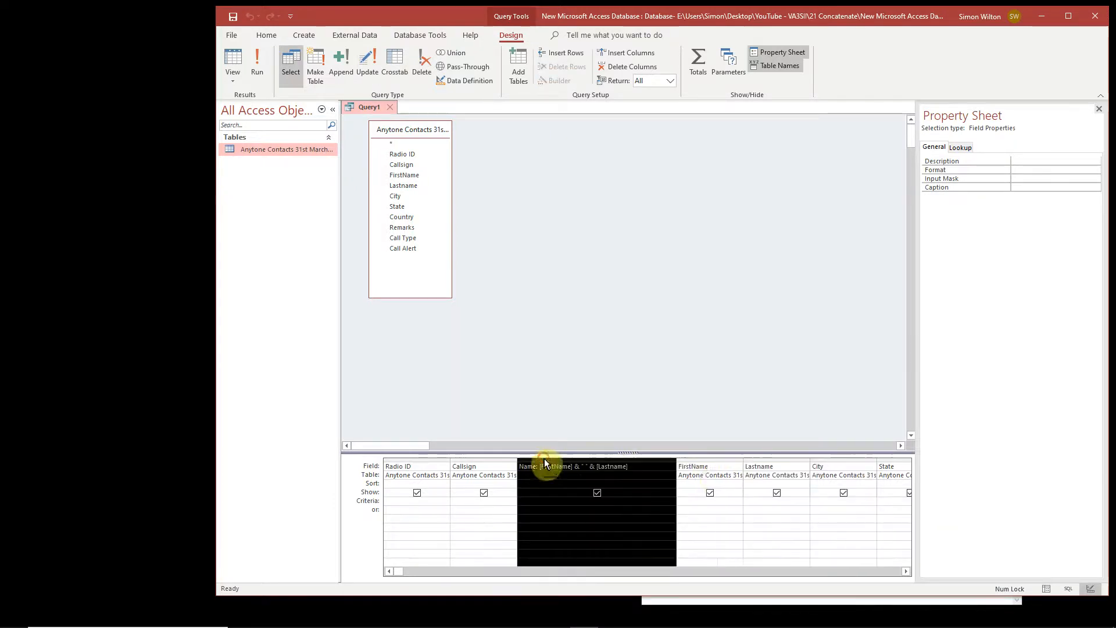
click(711, 535)
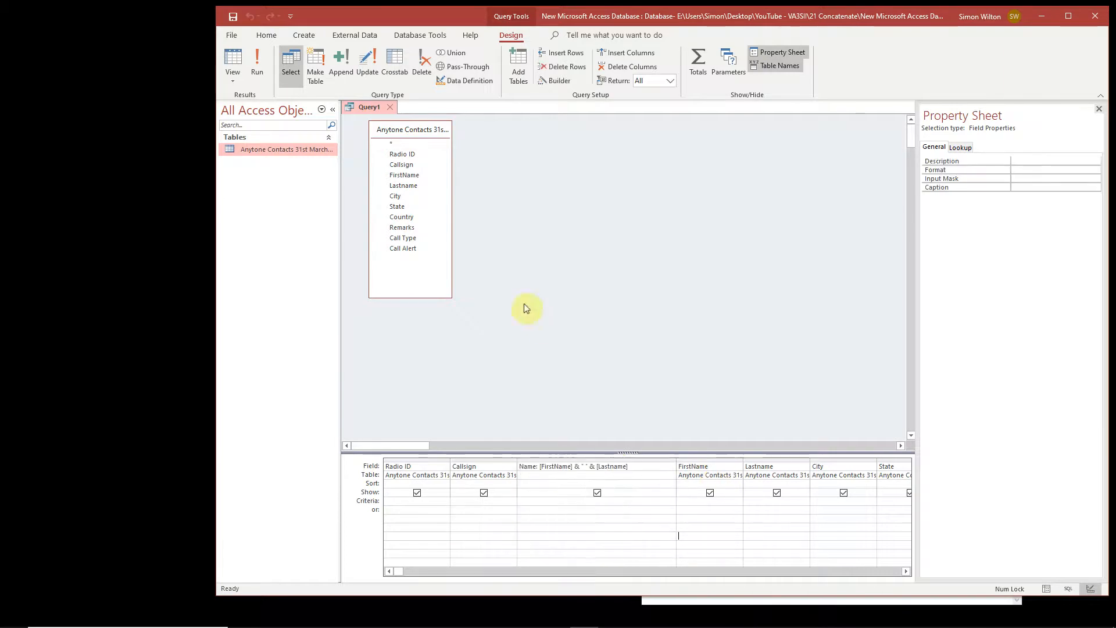
click(259, 58)
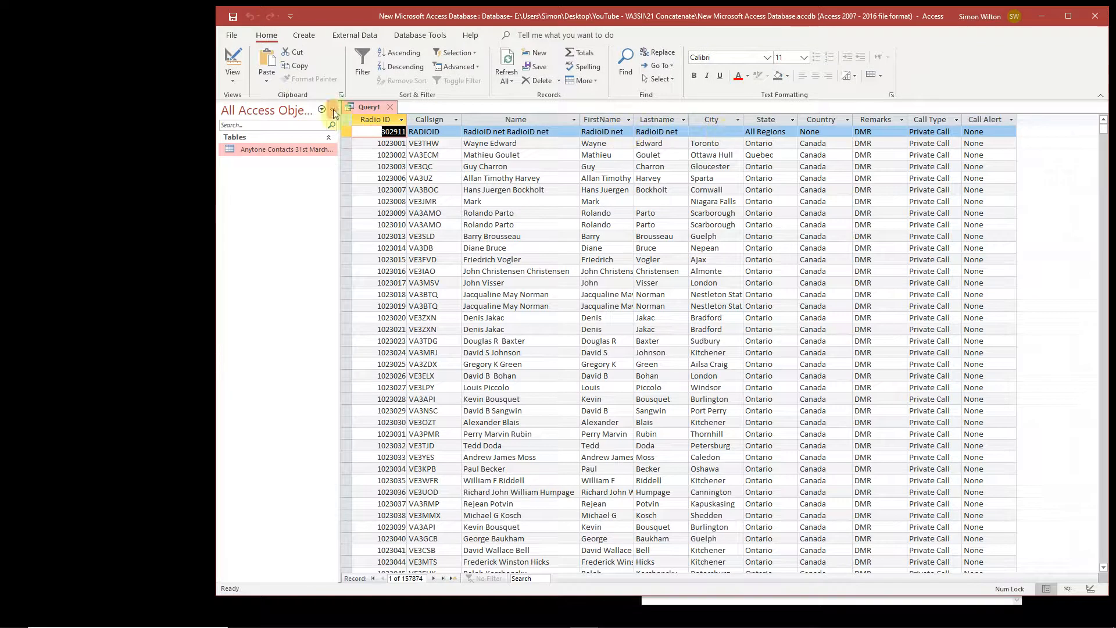
click(233, 58)
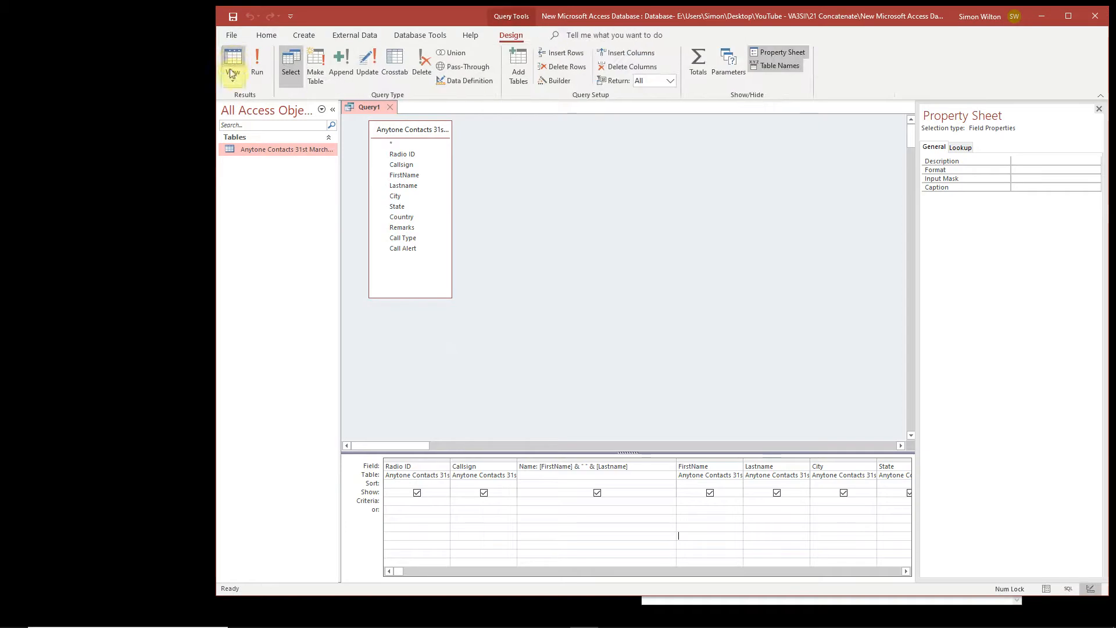
Hide the FirstName and Lastname fields from the query output, and run the query
click(710, 494)
click(777, 493)
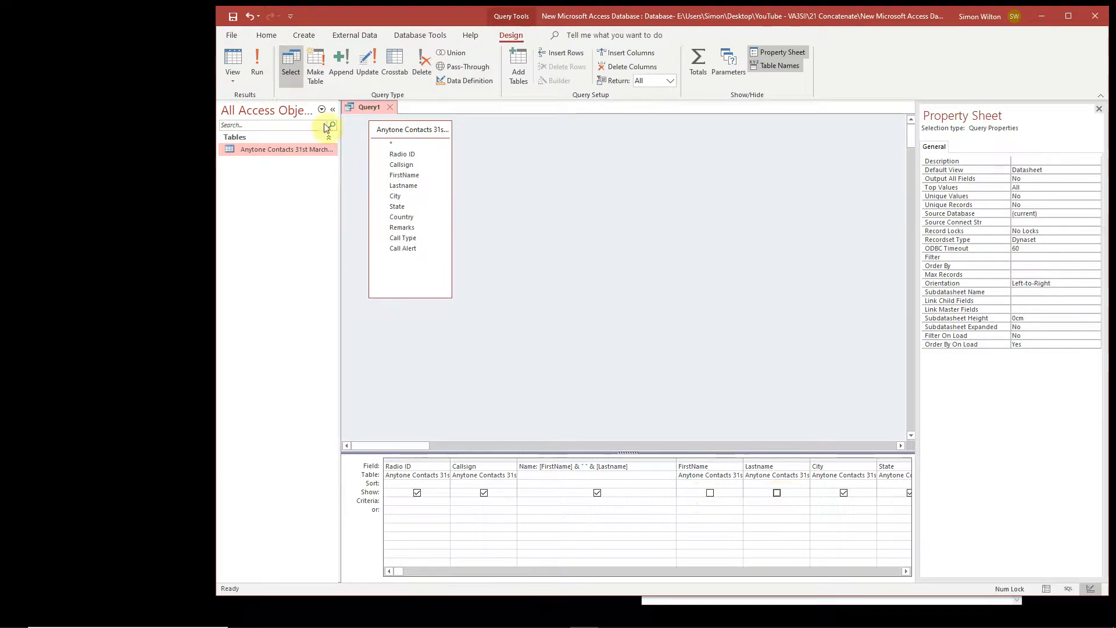
click(259, 64)
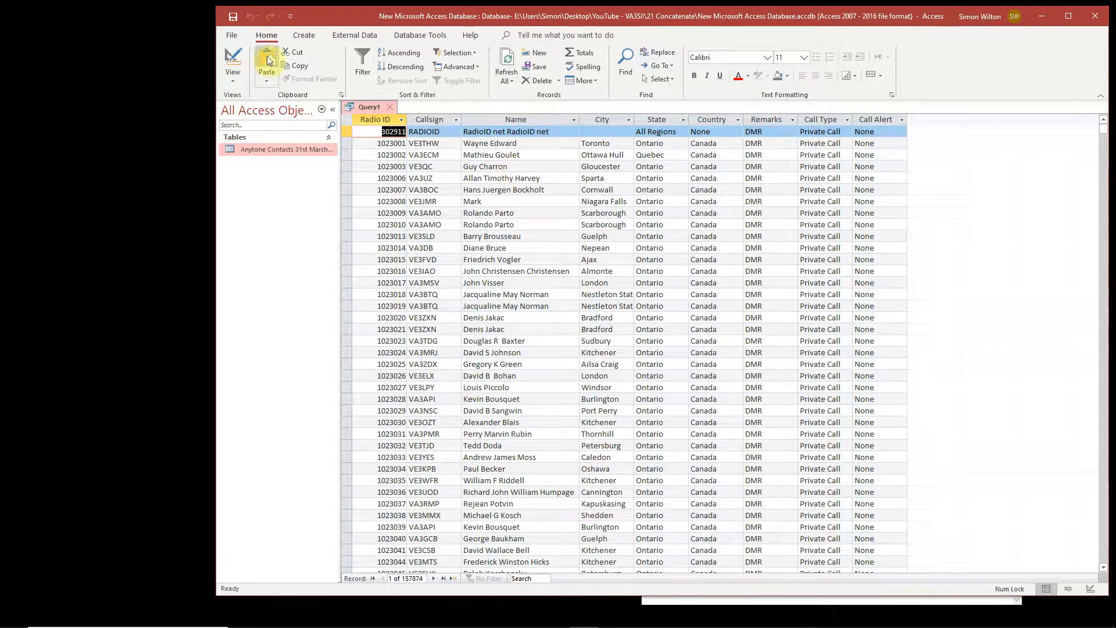
Save the query as Query1 and export it to Query1.xlsx in Excel Workbook format, without formatting or saved export steps
click(233, 17)
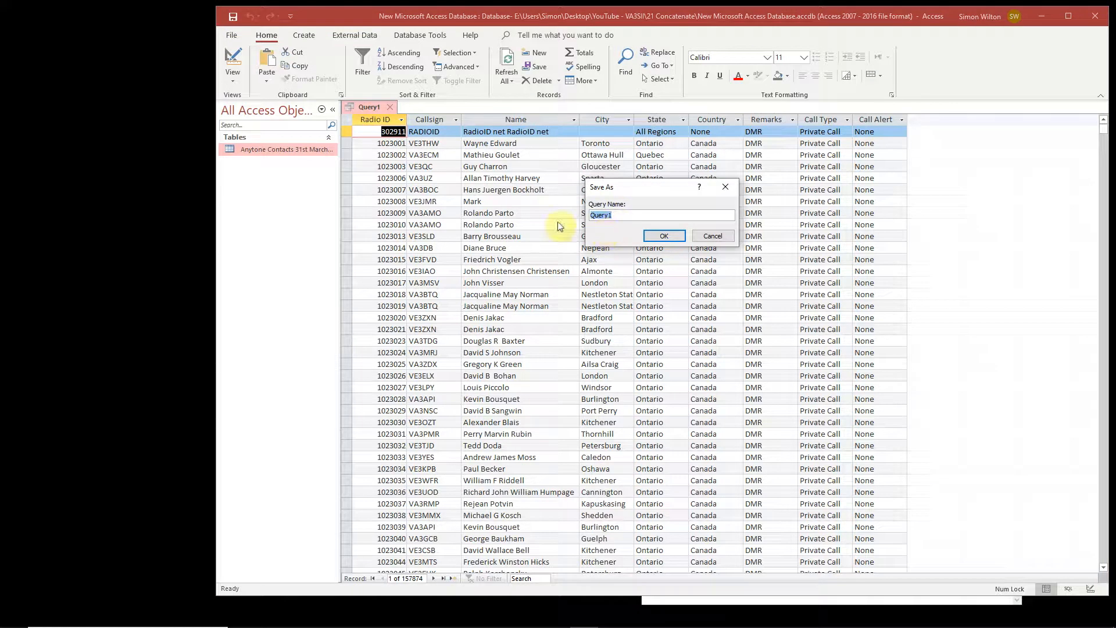
click(661, 235)
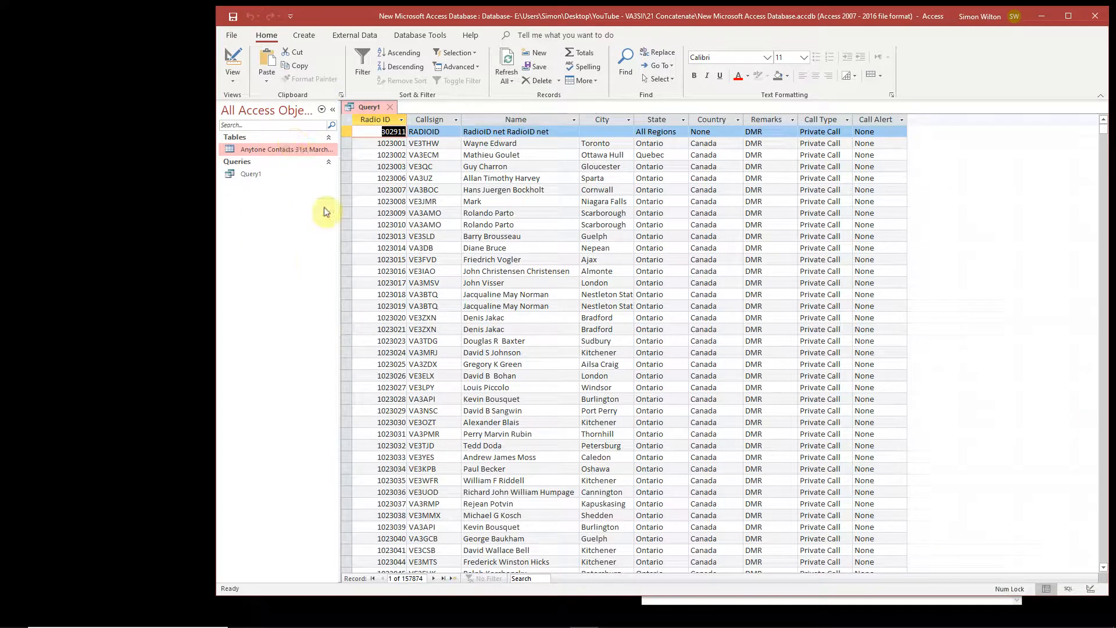
click(346, 35)
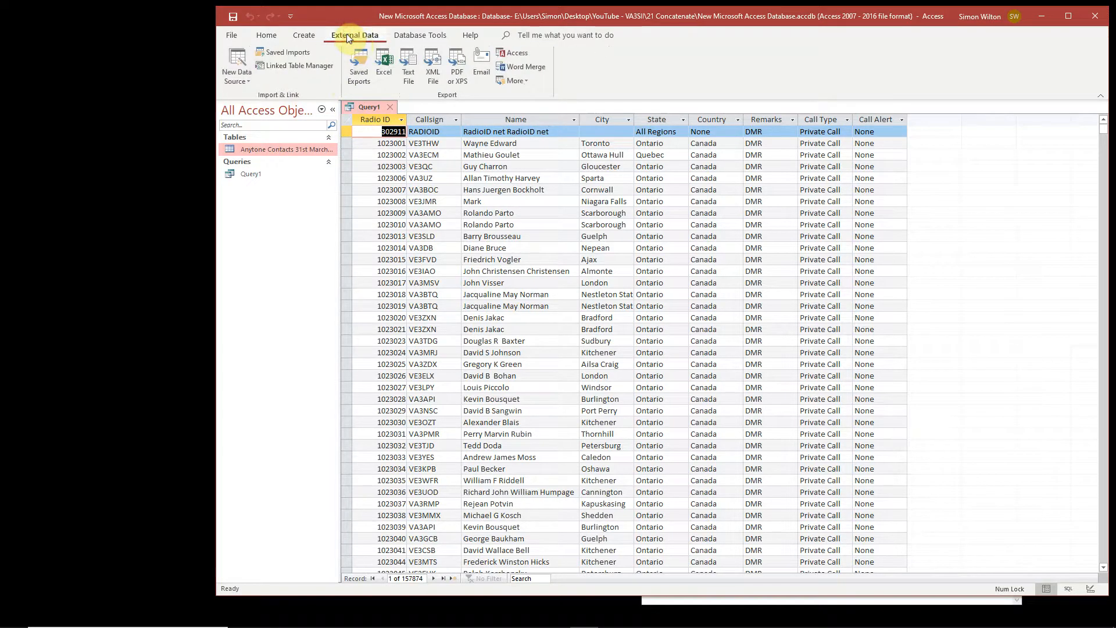
click(383, 65)
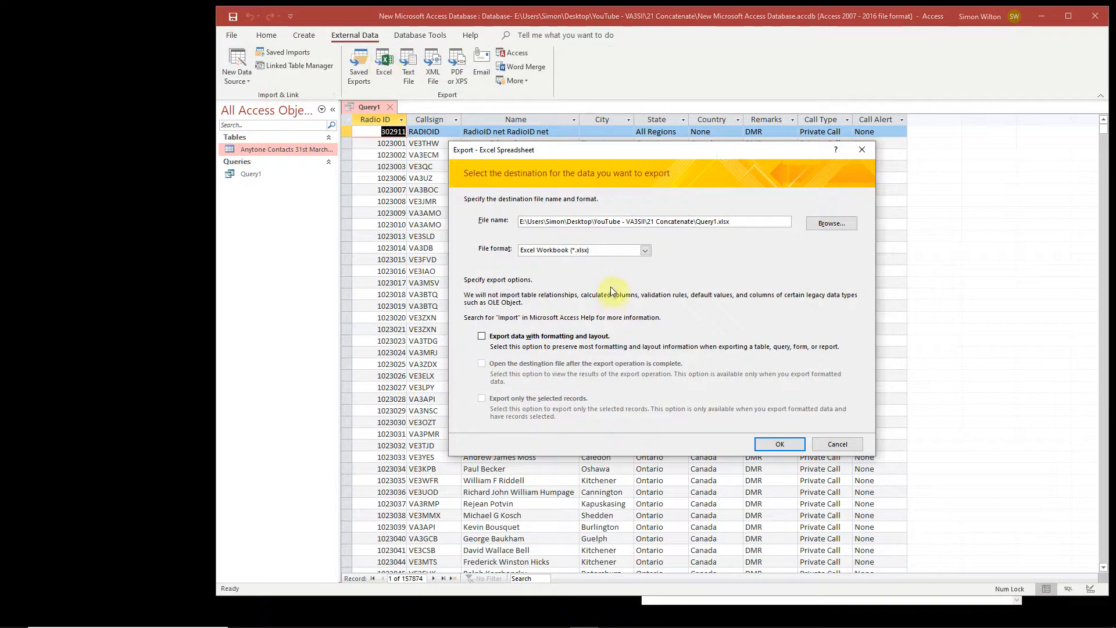
click(645, 250)
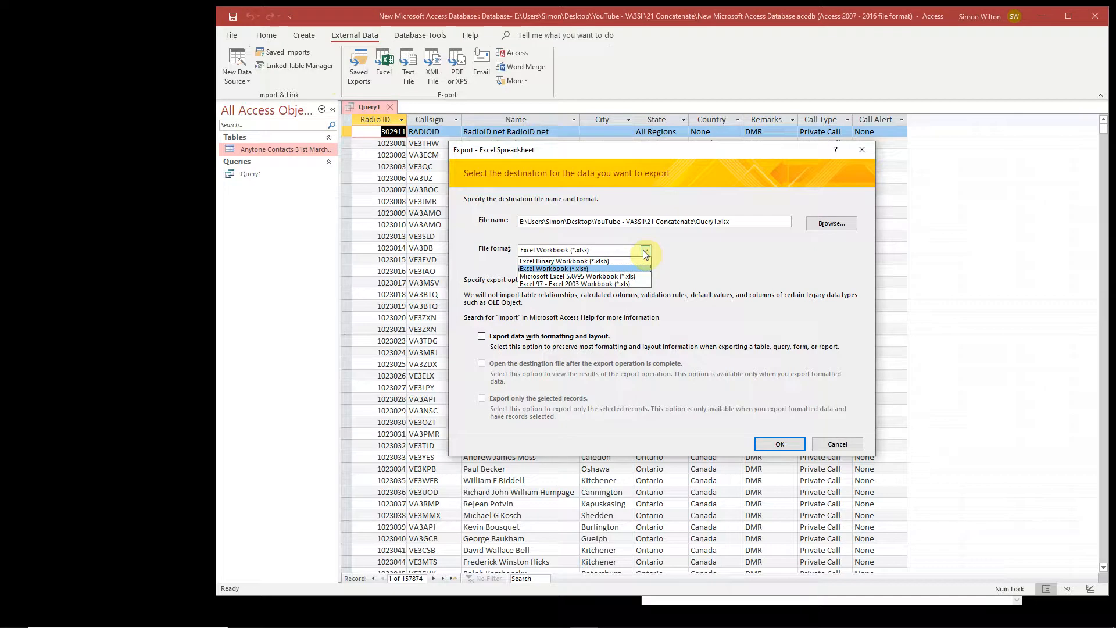
click(713, 256)
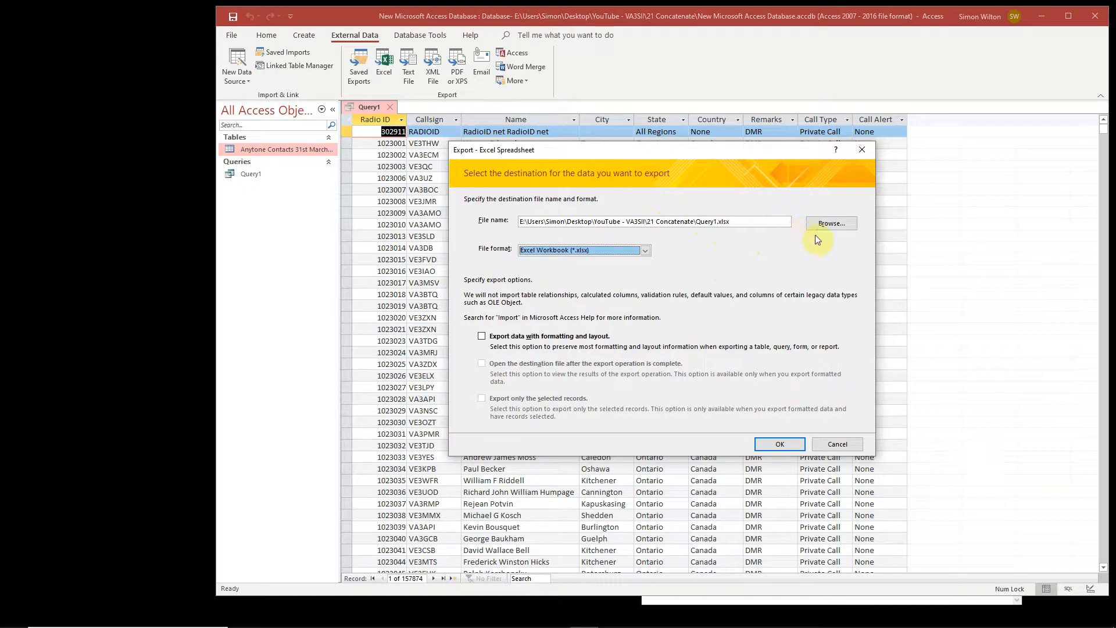
click(776, 445)
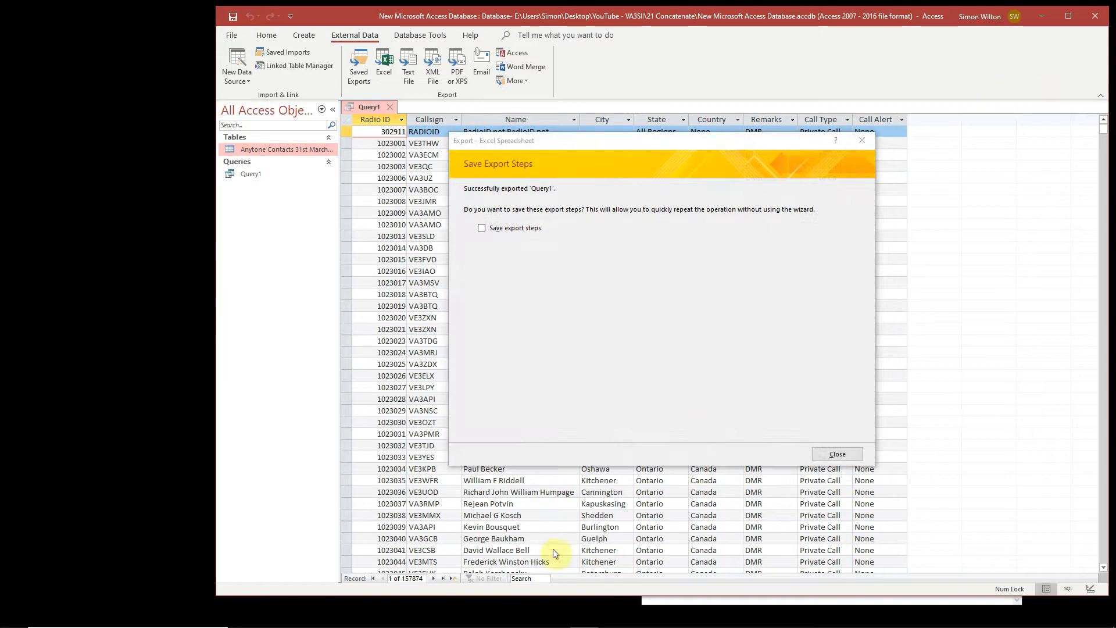
click(837, 454)
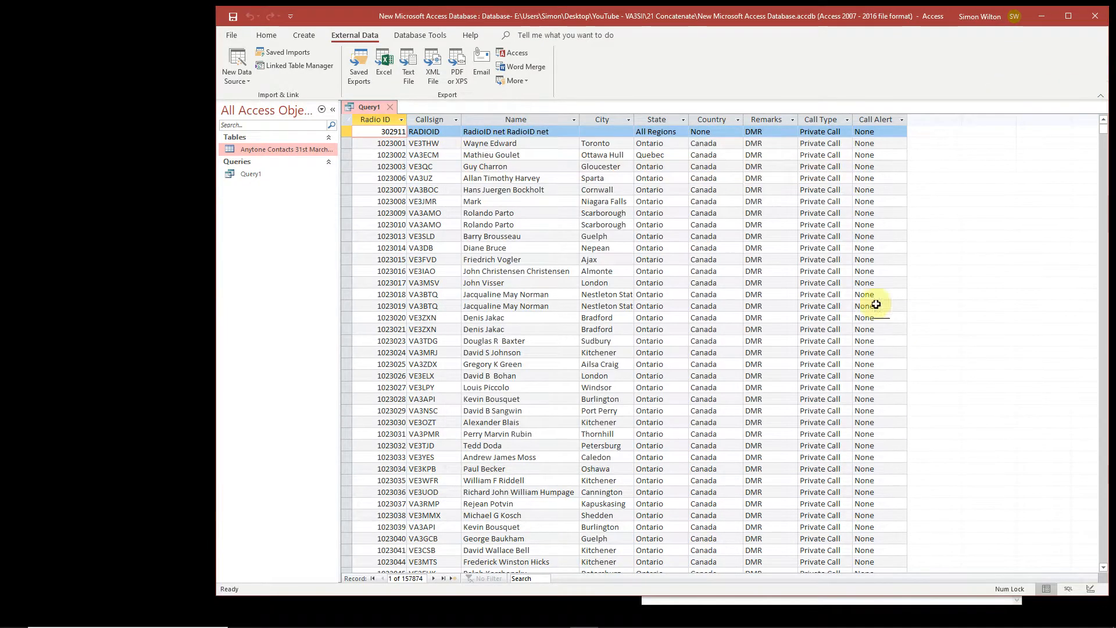
Close the database and open the exported Query1 workbook from the 21 Concatenate folder in Excel
click(1091, 17)
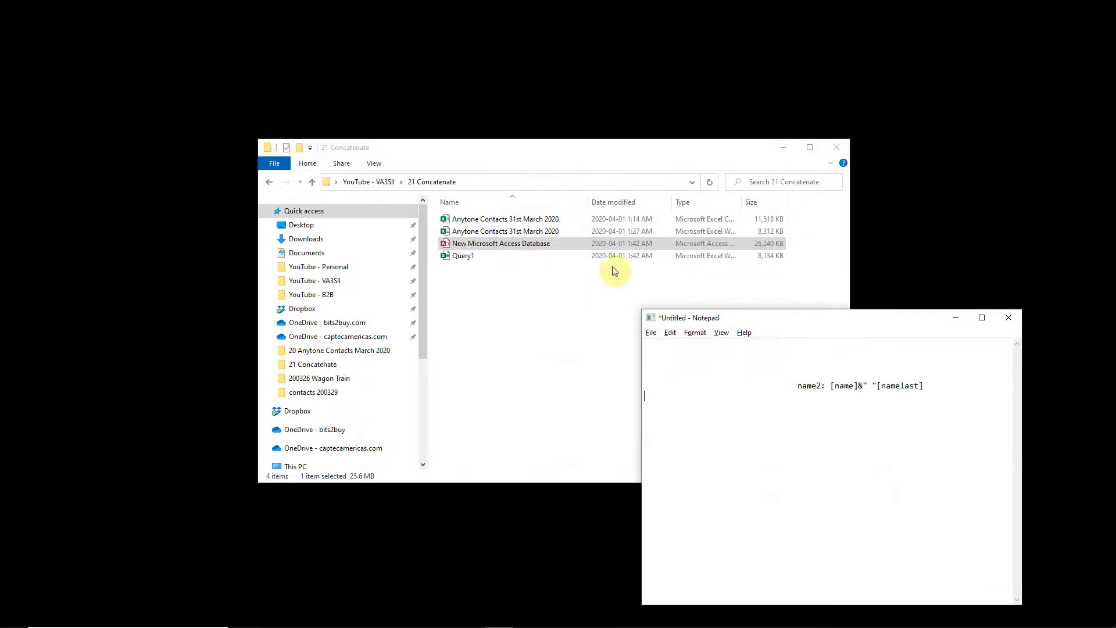
click(473, 258)
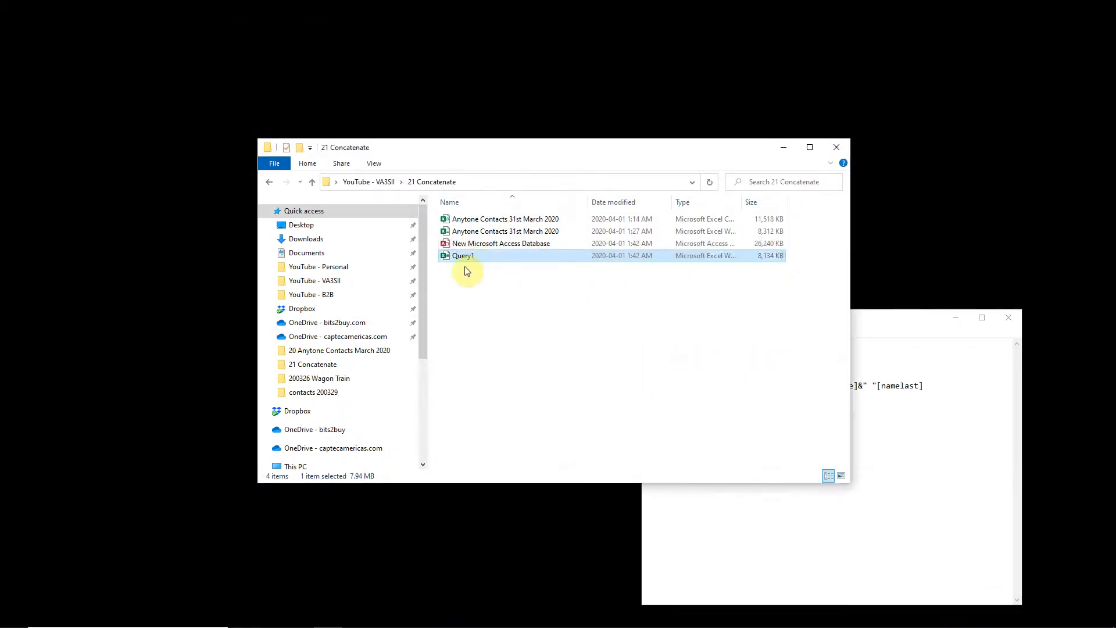
double_click(463, 258)
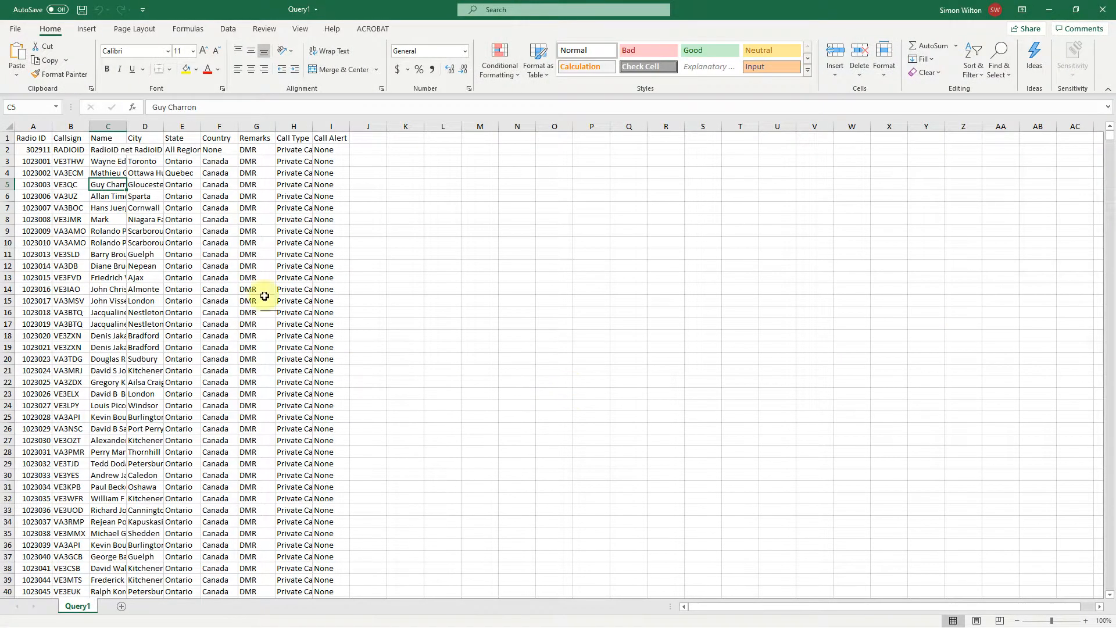
Widen the Name column so the full names are readable, and check the header row from Radio ID to Call Alert
double_click(125, 126)
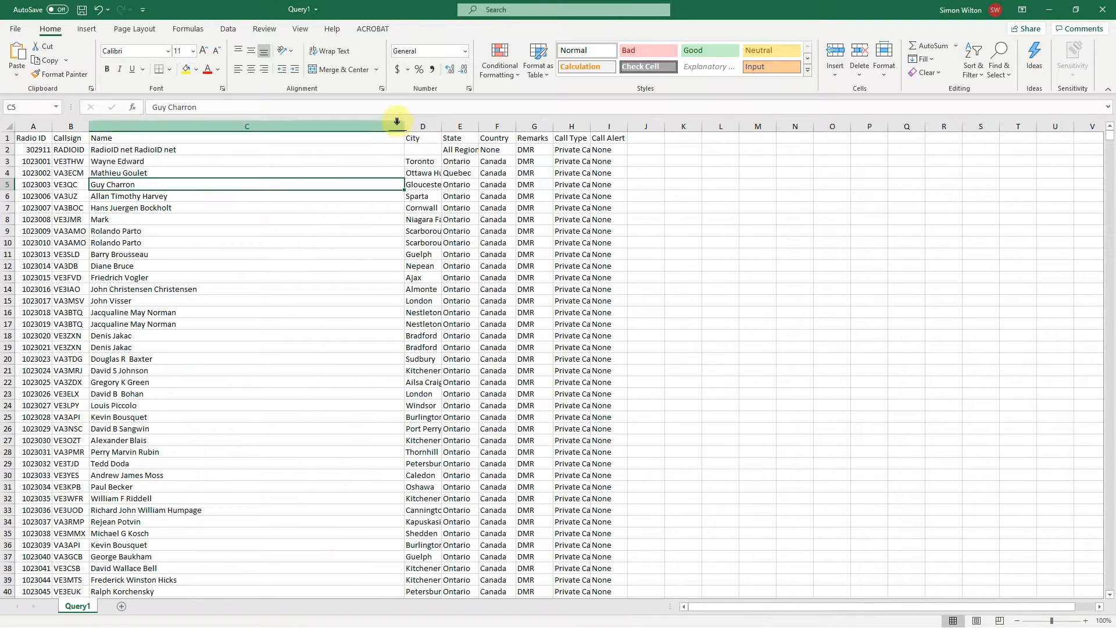
drag(404, 125, 214, 130)
drag(44, 143, 428, 139)
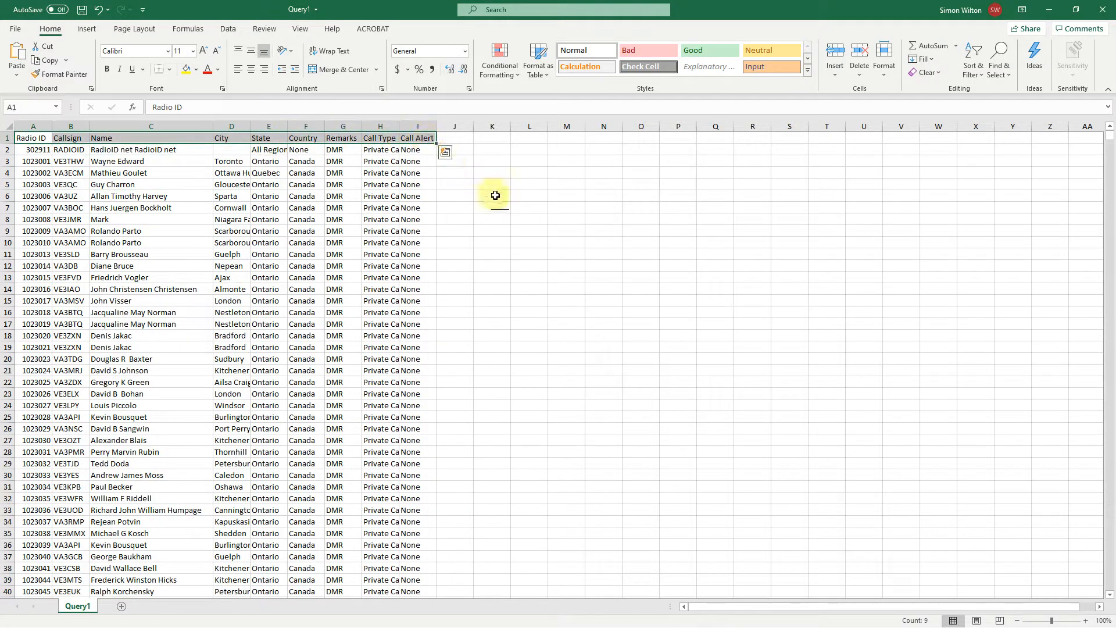
click(495, 196)
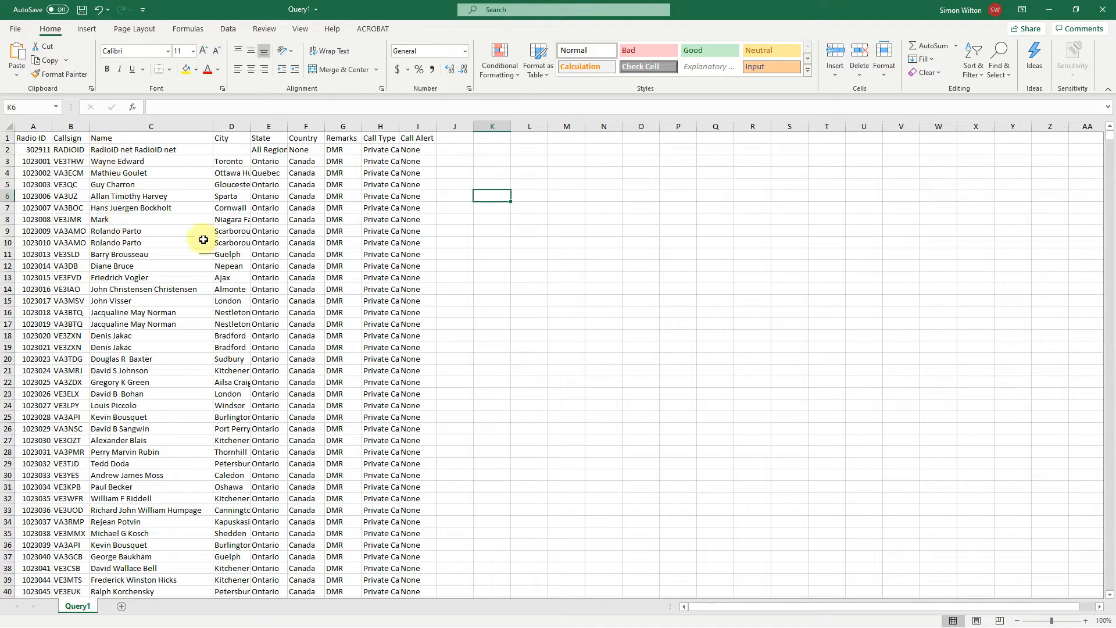
Start saving a copy of the workbook in the 21 Concatenate folder, with CSV (Comma delimited) (*.csv) as the file format
click(16, 31)
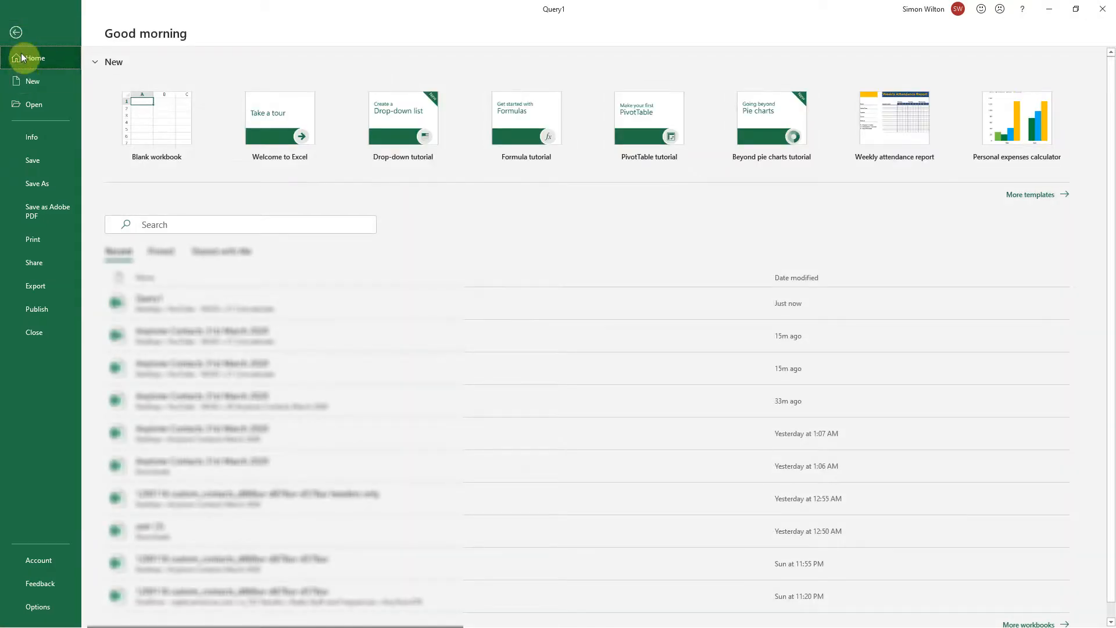
click(15, 32)
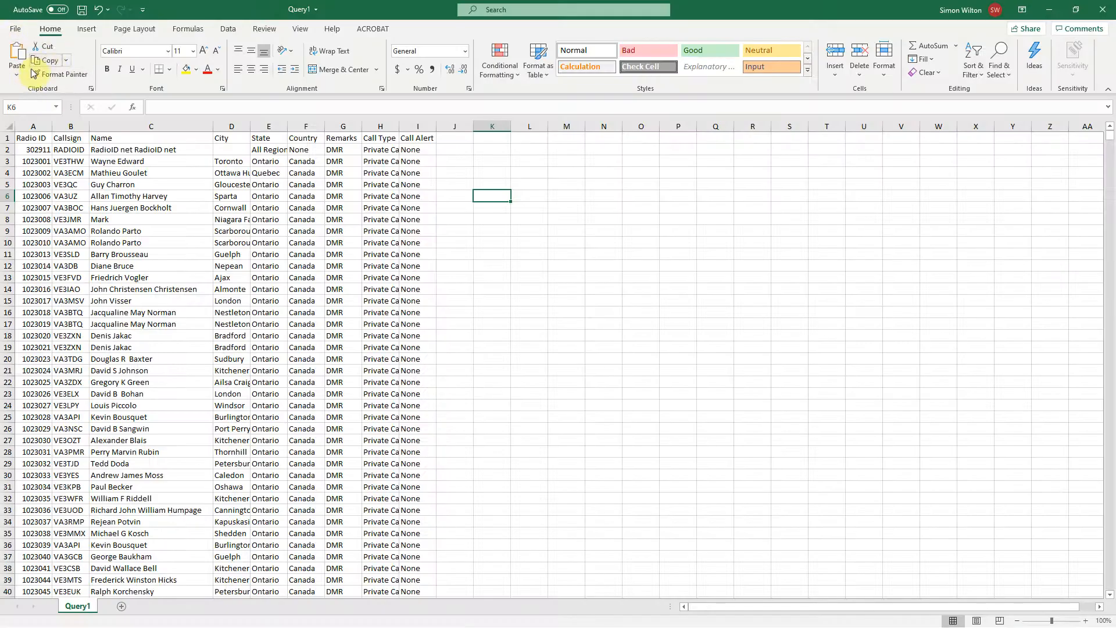
click(15, 32)
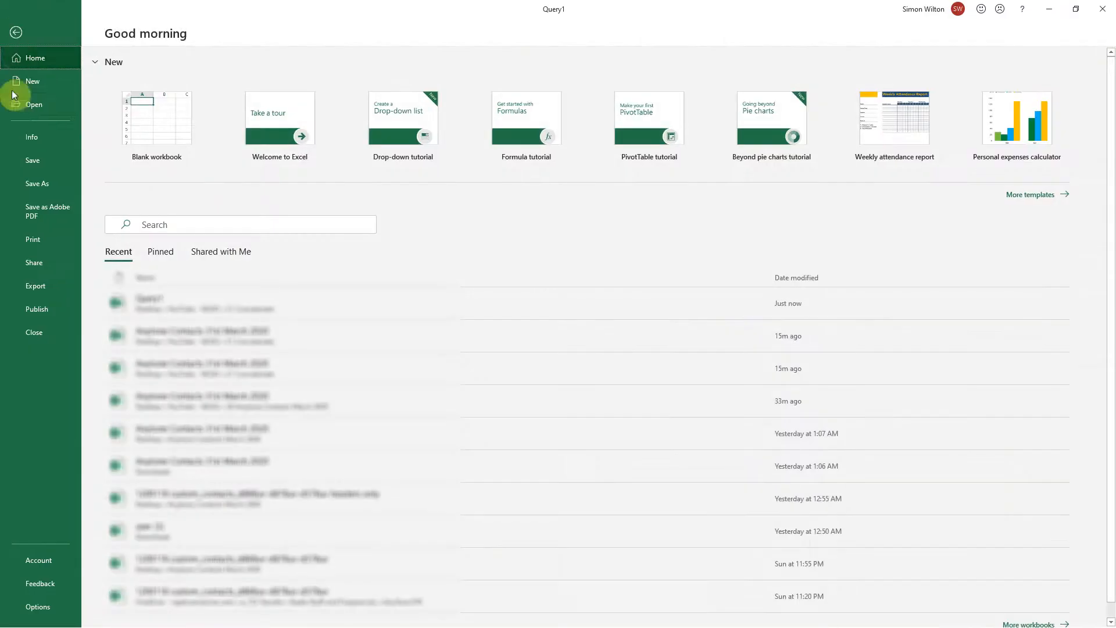
click(46, 187)
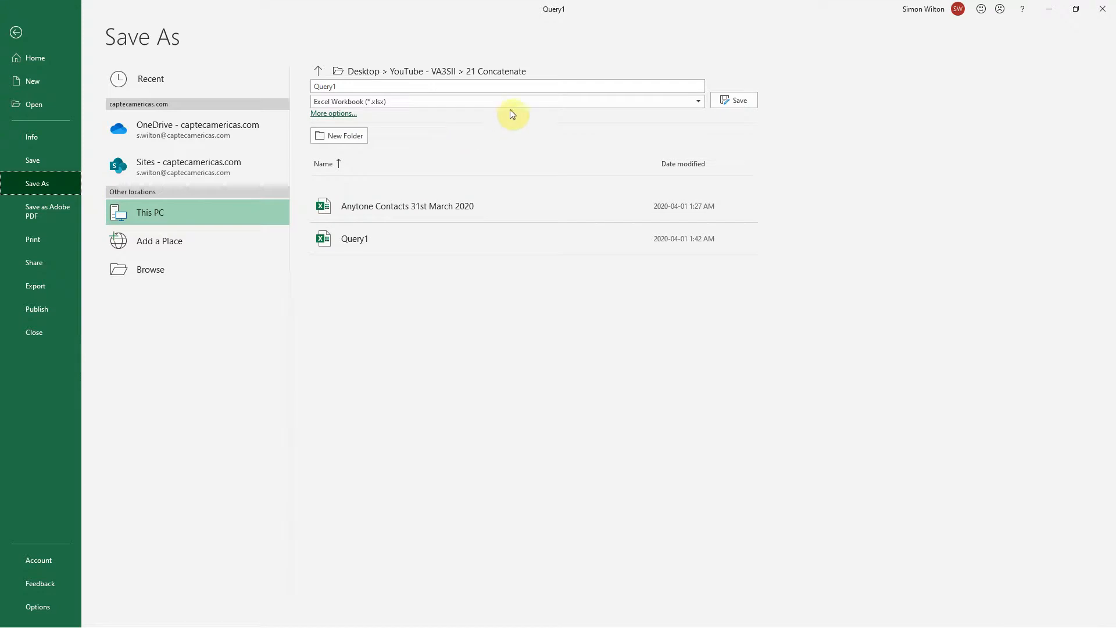
click(699, 103)
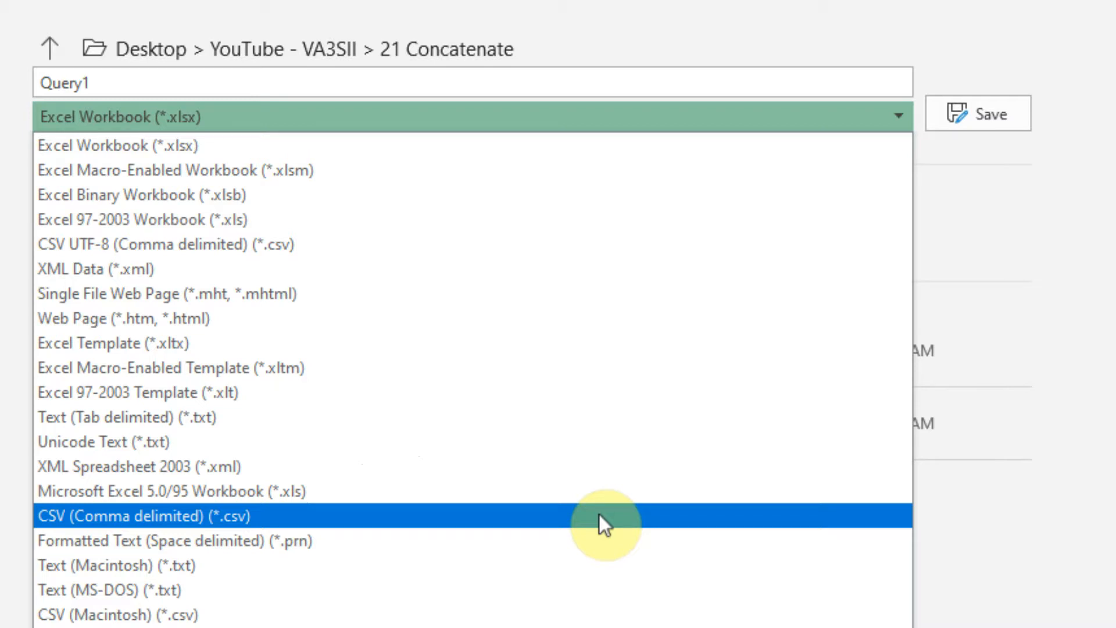
click(599, 514)
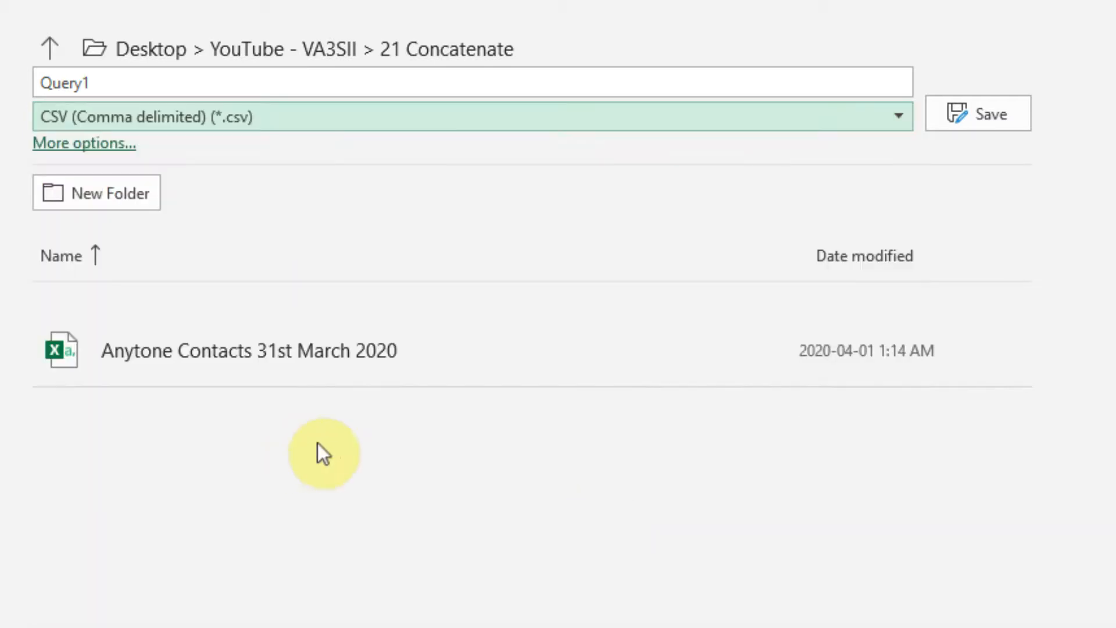
Name the CSV copy For Anytone Radio 1st April 2020, save it, and close the workbook
double_click(104, 81)
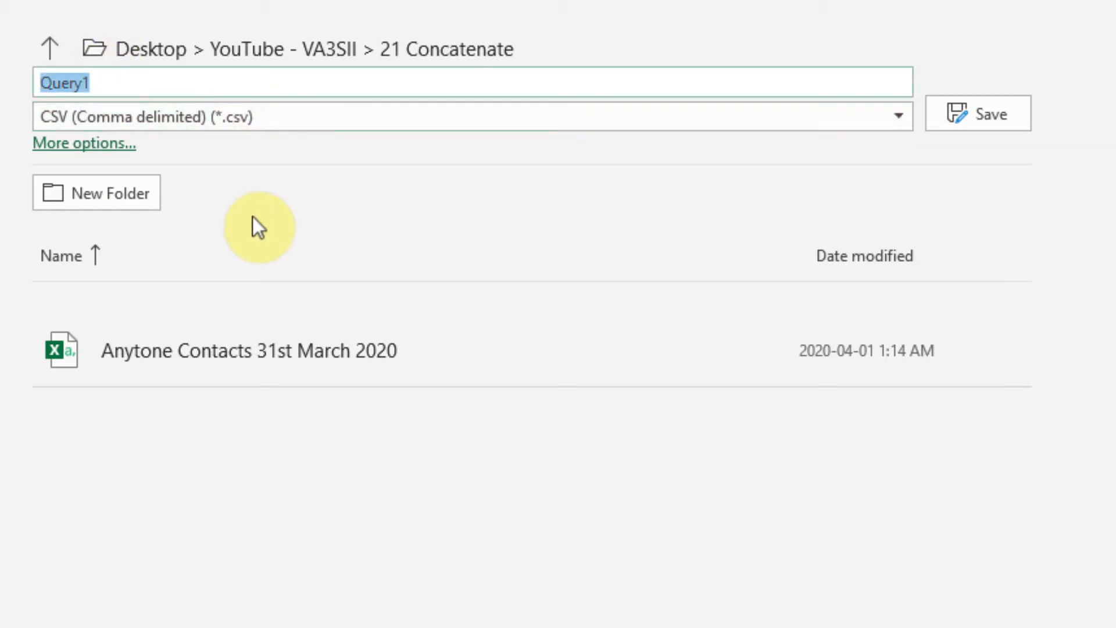
text(Fa)
key(BackSpace)
text(or Anyti)
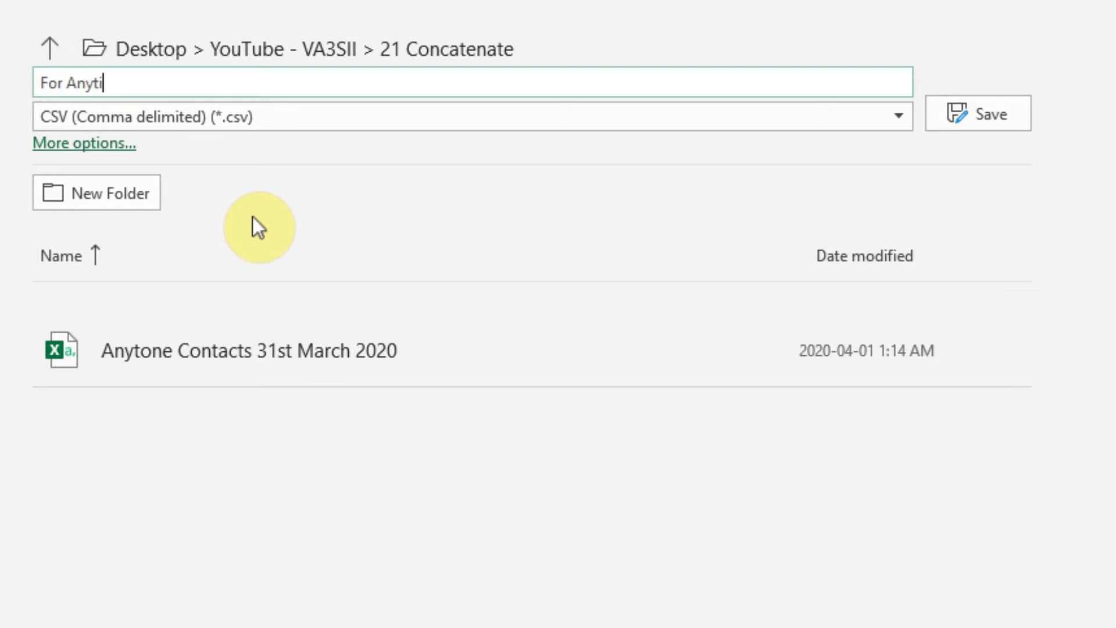
text(one Ra)
text(dio)
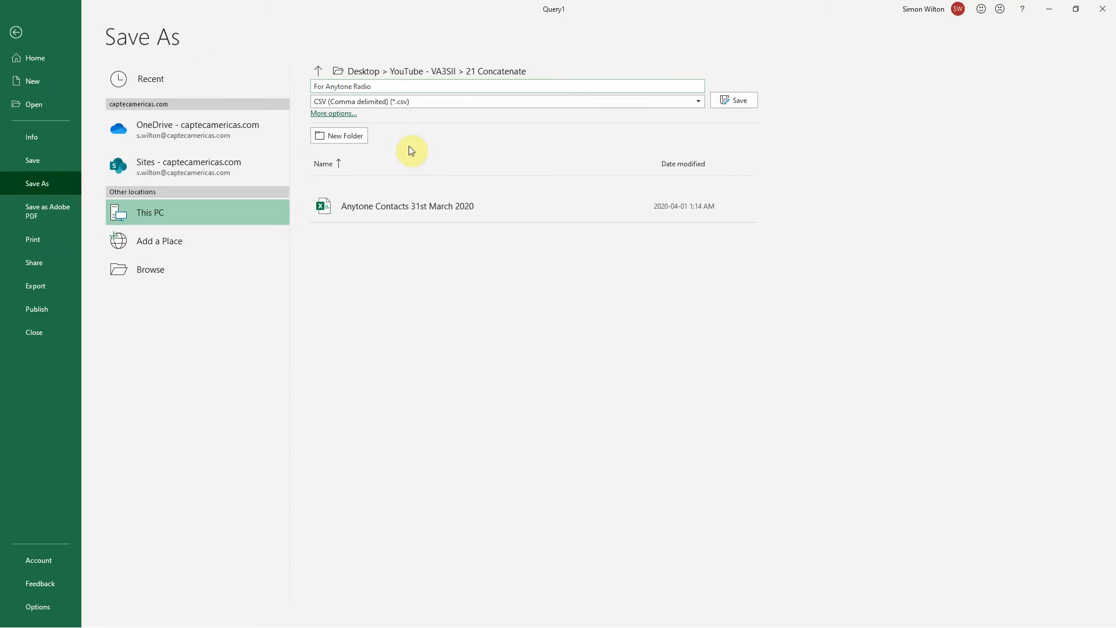
text( 1st April 2020)
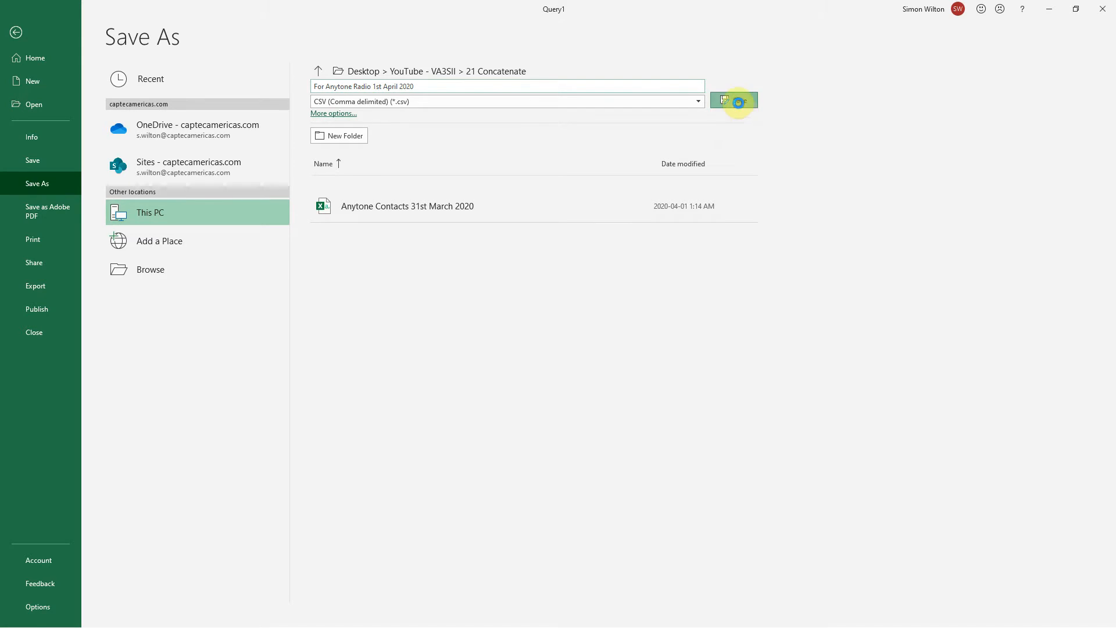
click(738, 101)
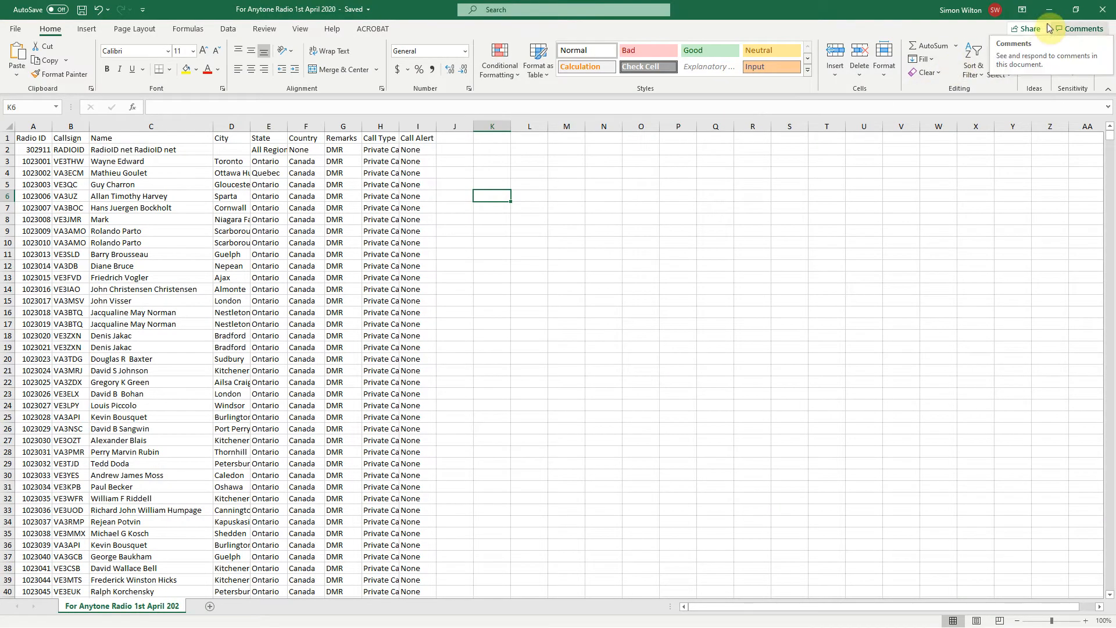
click(1103, 9)
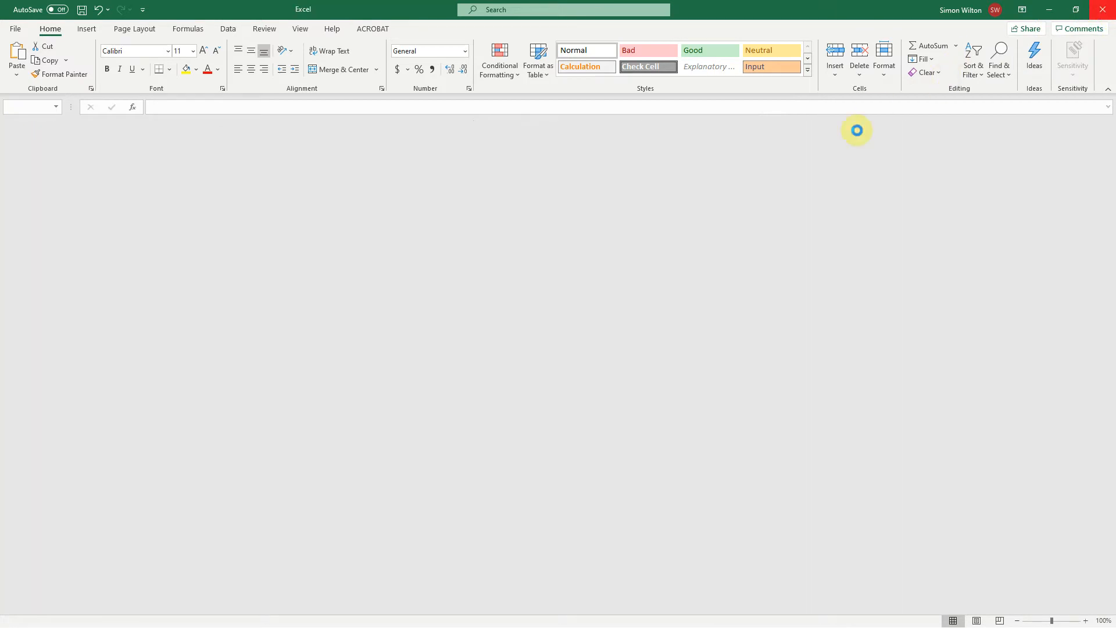